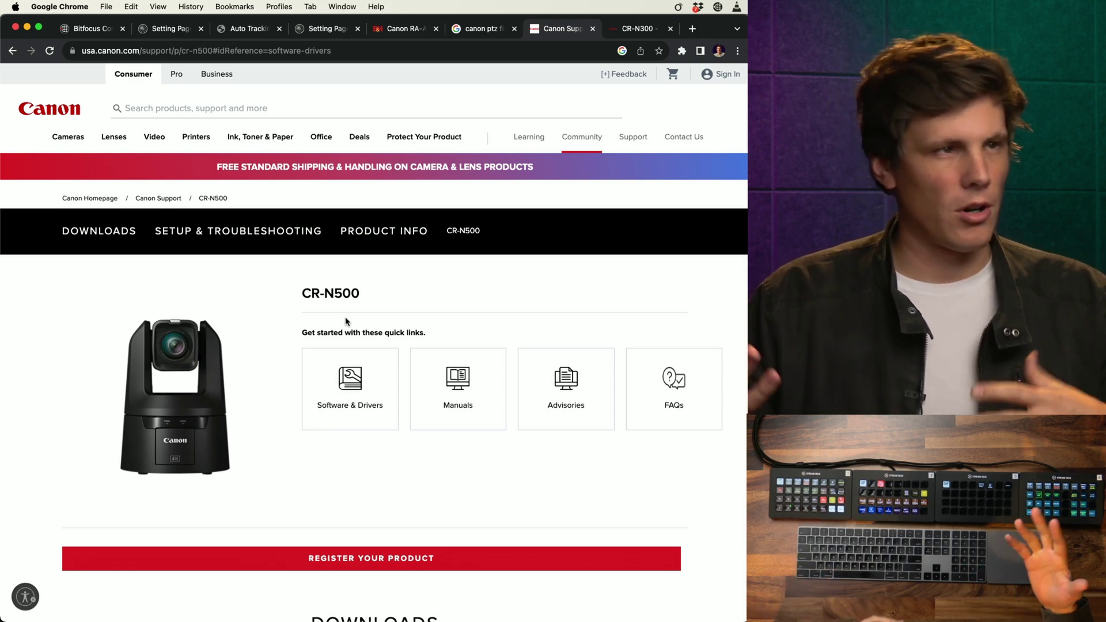
Scroll through the CR-N500 support page's downloads
{"action": "scroll", "coordinate": [350, 316], "scroll_direction": "down", "scroll_amount": 1}
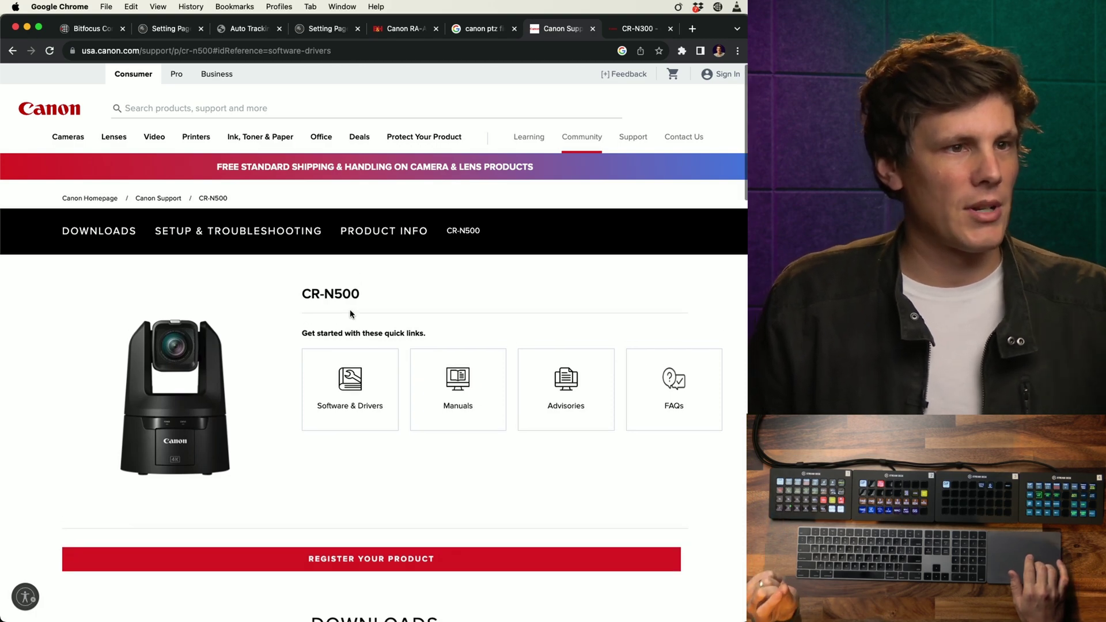
{"action": "scroll", "coordinate": [350, 313], "scroll_direction": "down", "scroll_amount": 5}
{"action": "scroll", "coordinate": [350, 314], "scroll_direction": "down", "scroll_amount": 7}
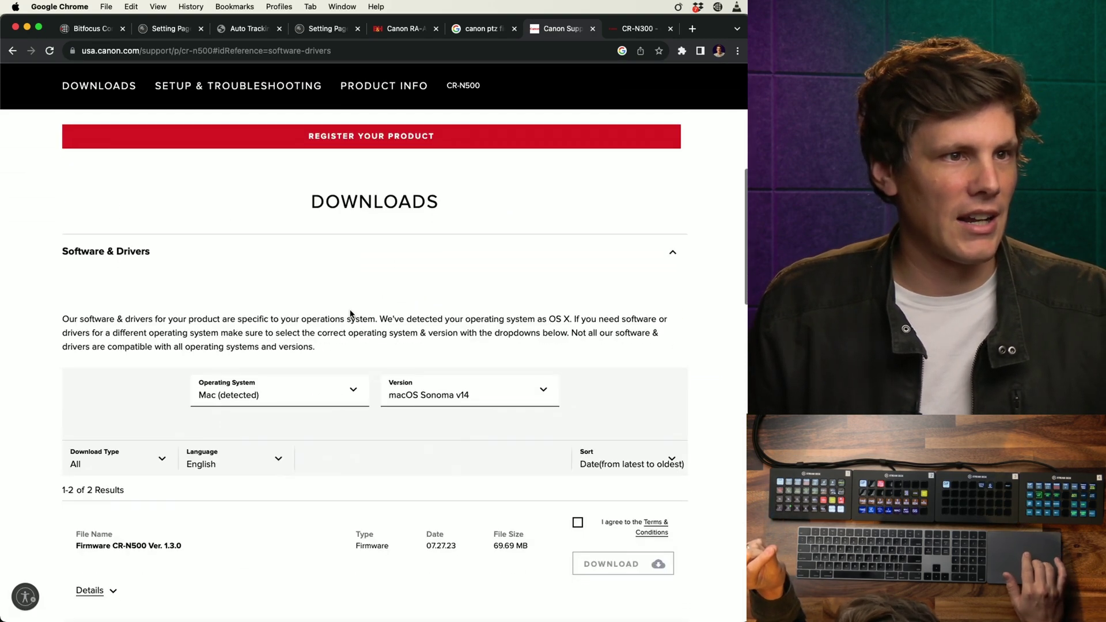
{"action": "scroll", "coordinate": [270, 409], "scroll_direction": "down", "scroll_amount": 2}
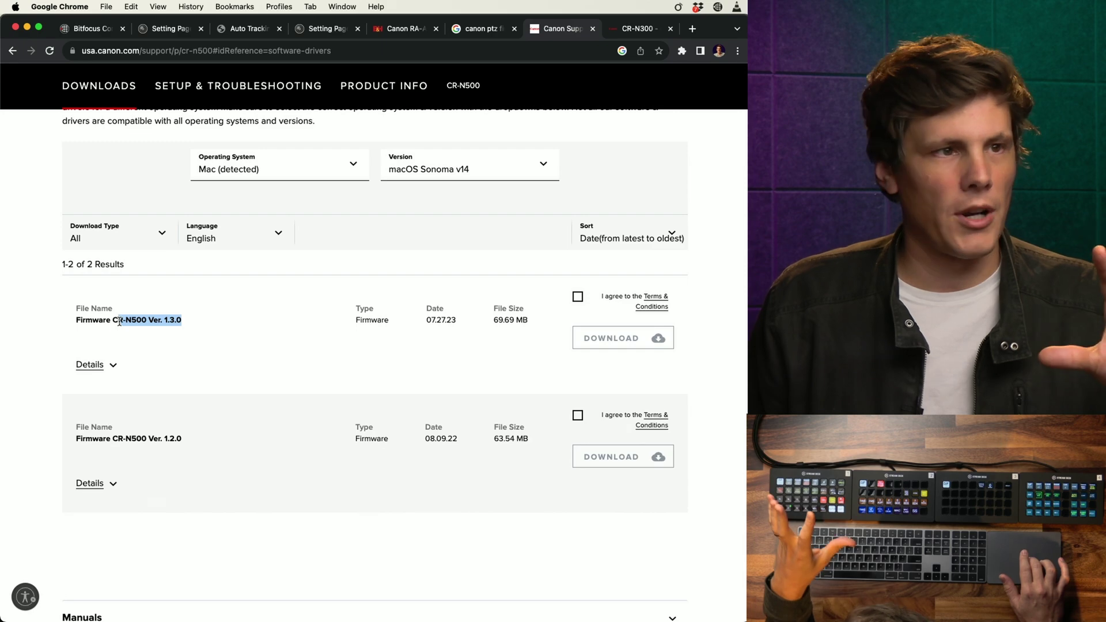
{"action": "scroll", "coordinate": [141, 317], "scroll_direction": "down", "scroll_amount": 7}
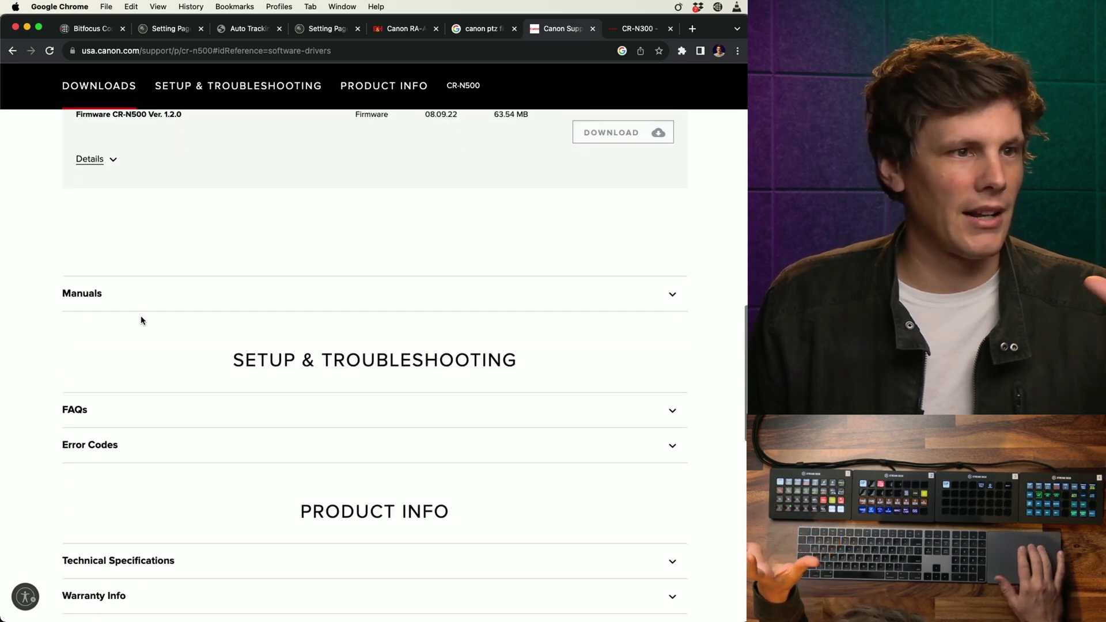
{"action": "scroll", "coordinate": [141, 321], "scroll_direction": "down", "scroll_amount": 3}
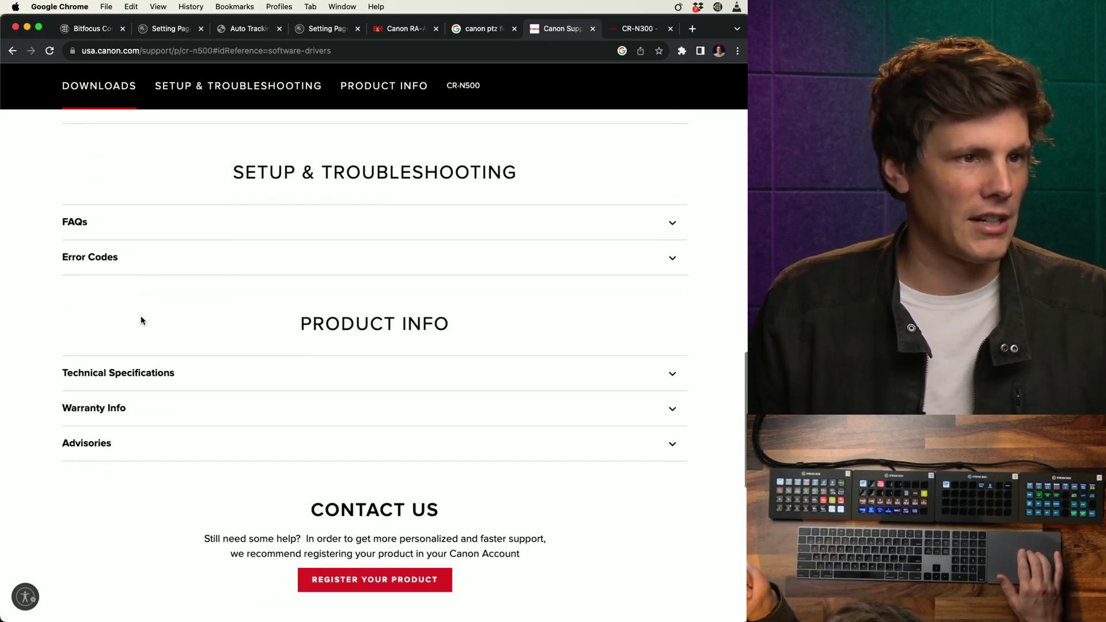
{"action": "scroll", "coordinate": [141, 320], "scroll_direction": "up", "scroll_amount": 15}
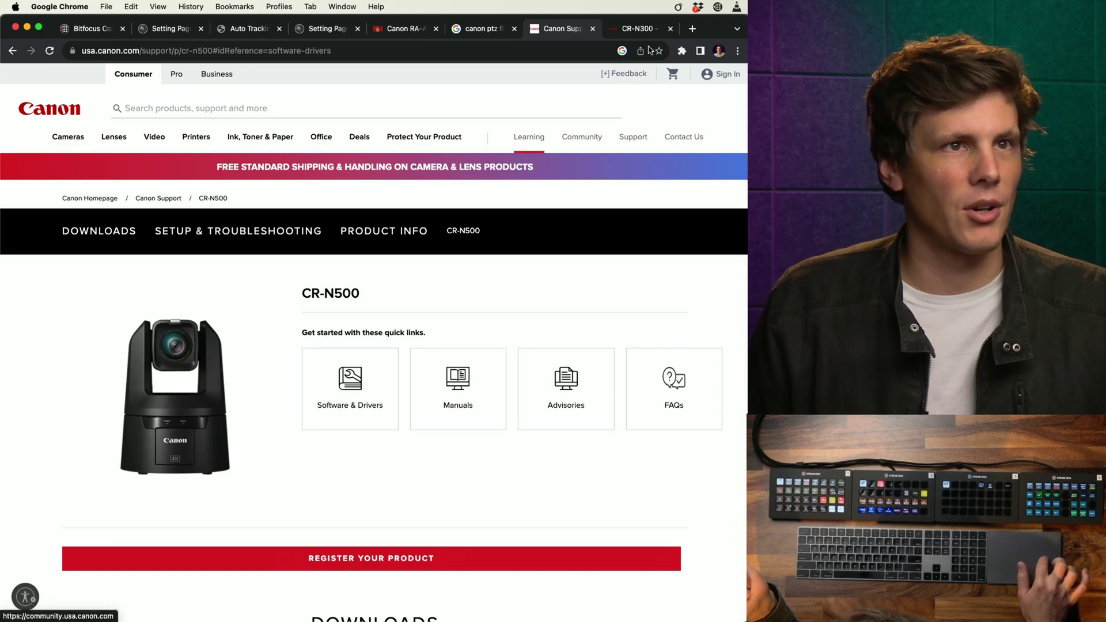
Switch to the CR-N300 support page and scroll Software to Auto Tracking Application RA-AT001 Ver. 1.1.0
{"action": "left_click", "coordinate": [647, 30]}
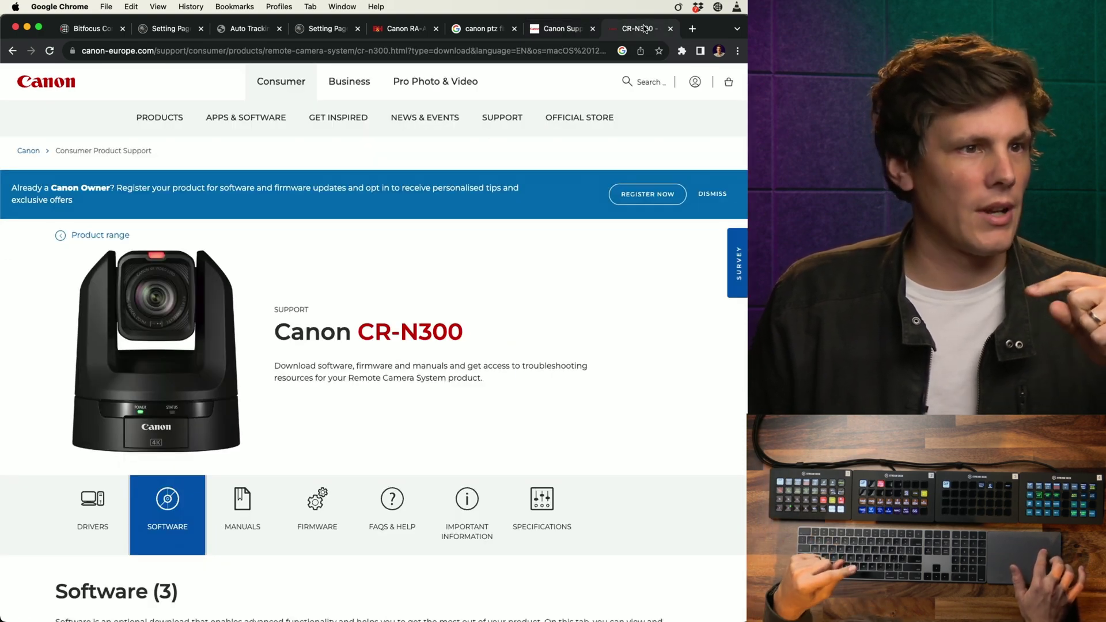
{"action": "scroll", "coordinate": [493, 190], "scroll_direction": "down", "scroll_amount": 2}
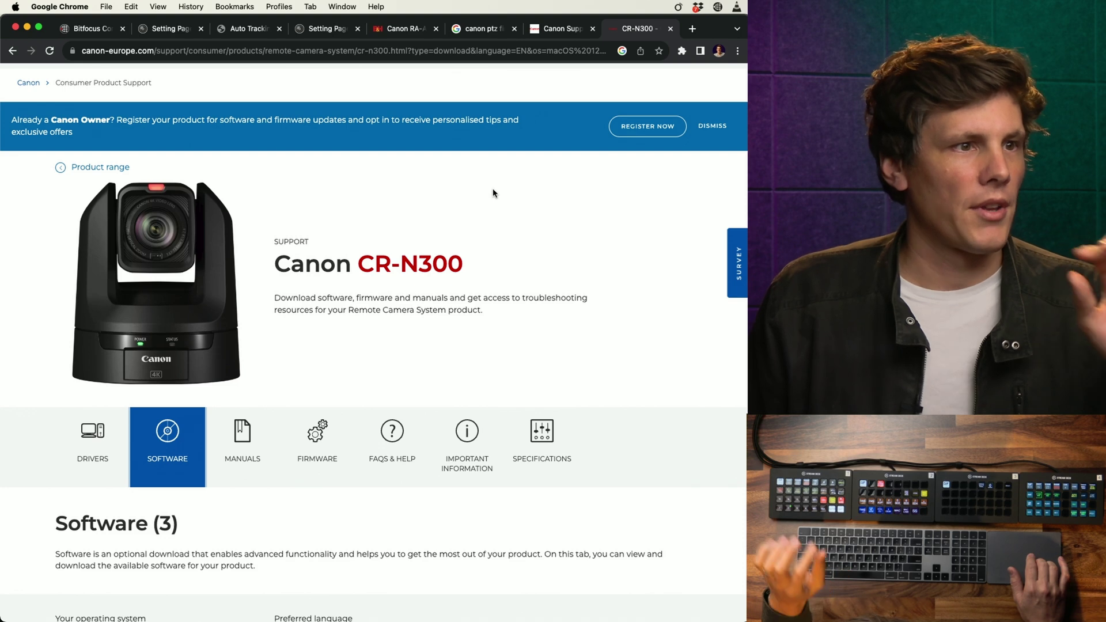
{"action": "scroll", "coordinate": [493, 193], "scroll_direction": "down", "scroll_amount": 3}
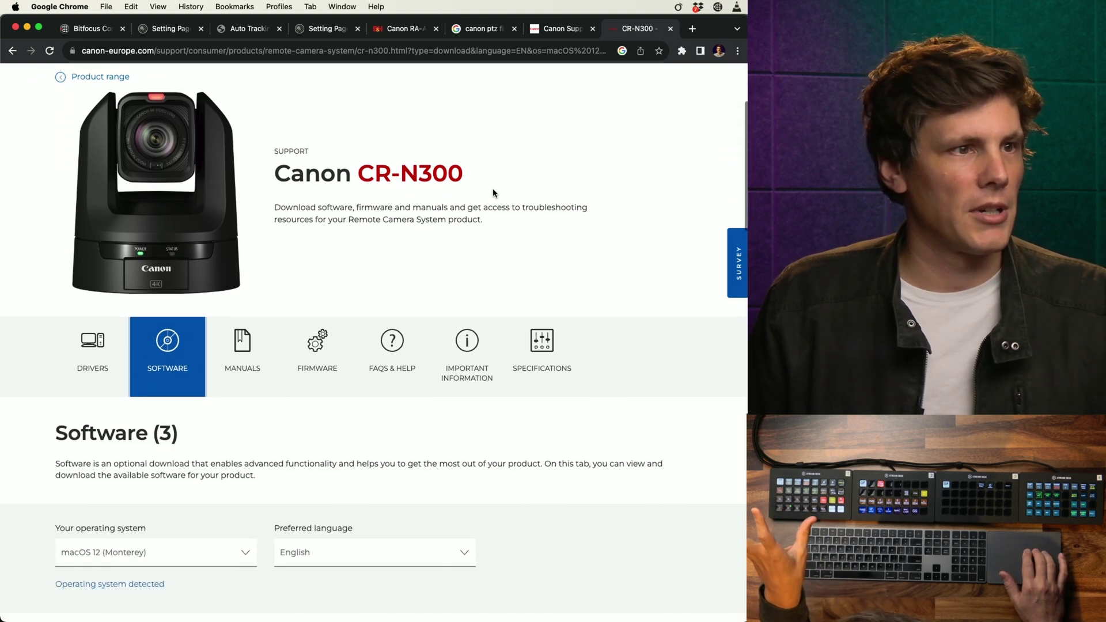
{"action": "scroll", "coordinate": [167, 366], "scroll_direction": "down", "scroll_amount": 15}
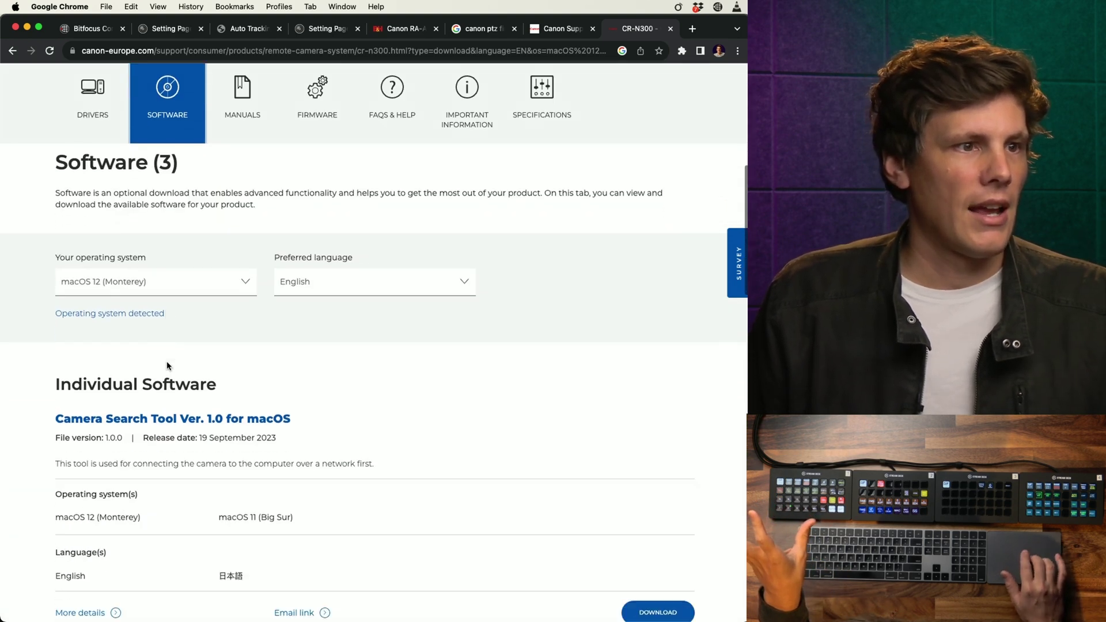
{"action": "scroll", "coordinate": [166, 448], "scroll_direction": "down", "scroll_amount": 8}
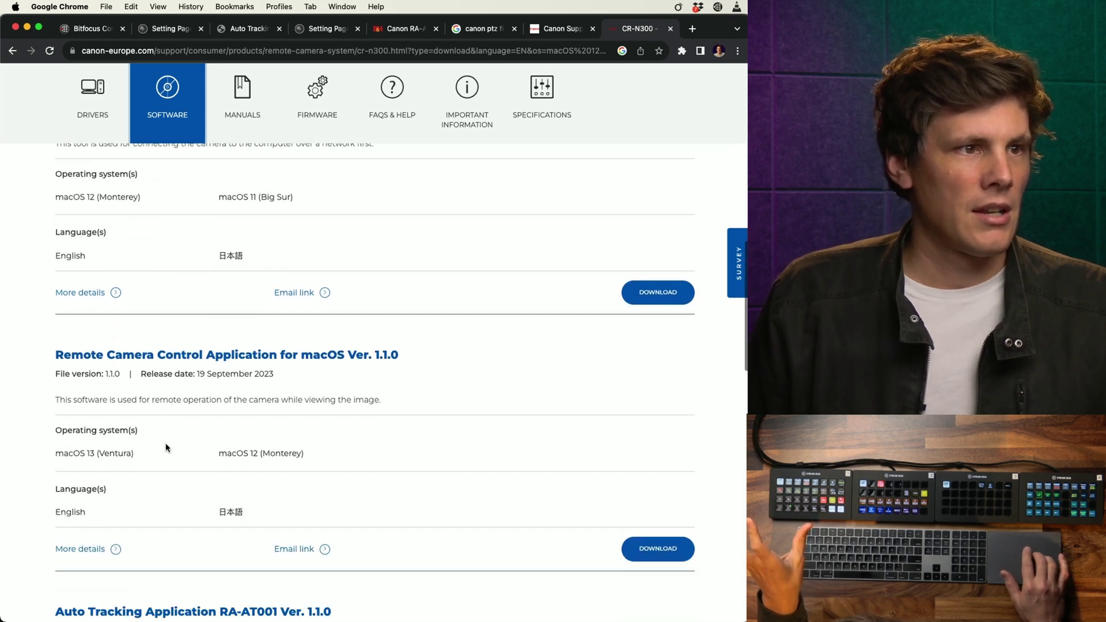
{"action": "scroll", "coordinate": [165, 447], "scroll_direction": "down", "scroll_amount": 7}
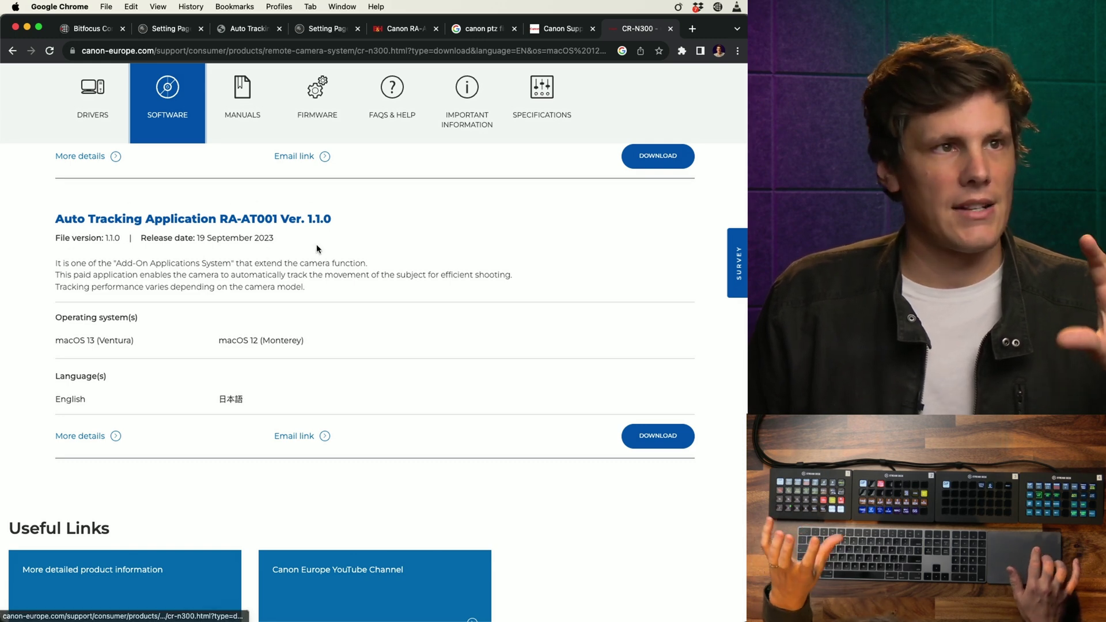
Open the RA-AT001 retail page, compare the Auto Looping variant, then return to Auto Tracking
{"action": "left_click", "coordinate": [401, 30]}
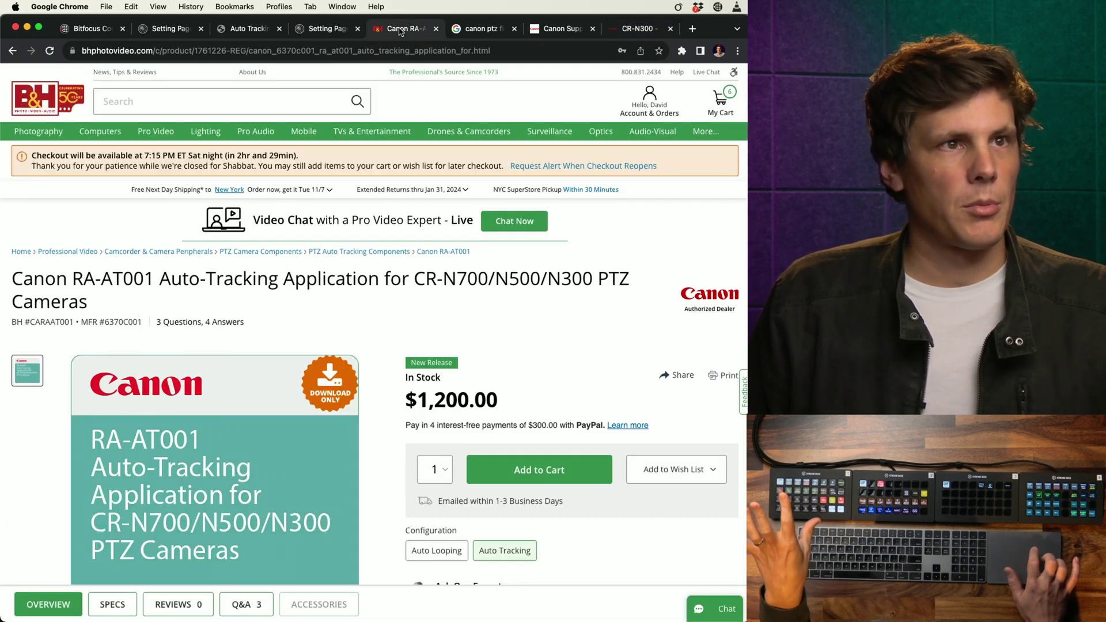
{"action": "scroll", "coordinate": [434, 230], "scroll_direction": "down", "scroll_amount": 3}
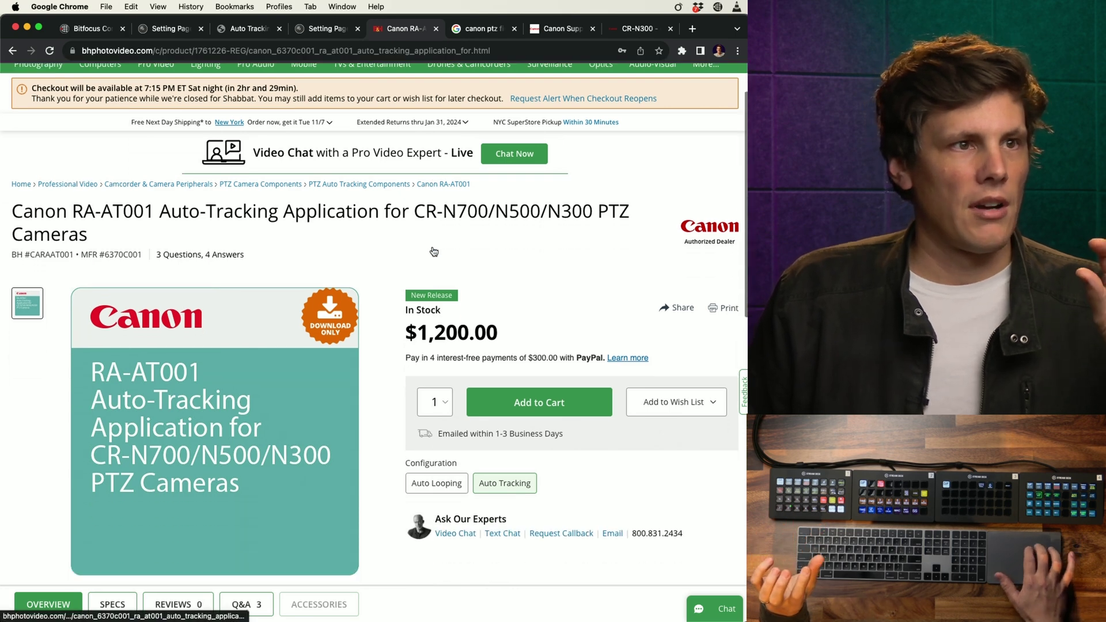
{"action": "scroll", "coordinate": [433, 251], "scroll_direction": "up", "scroll_amount": 1}
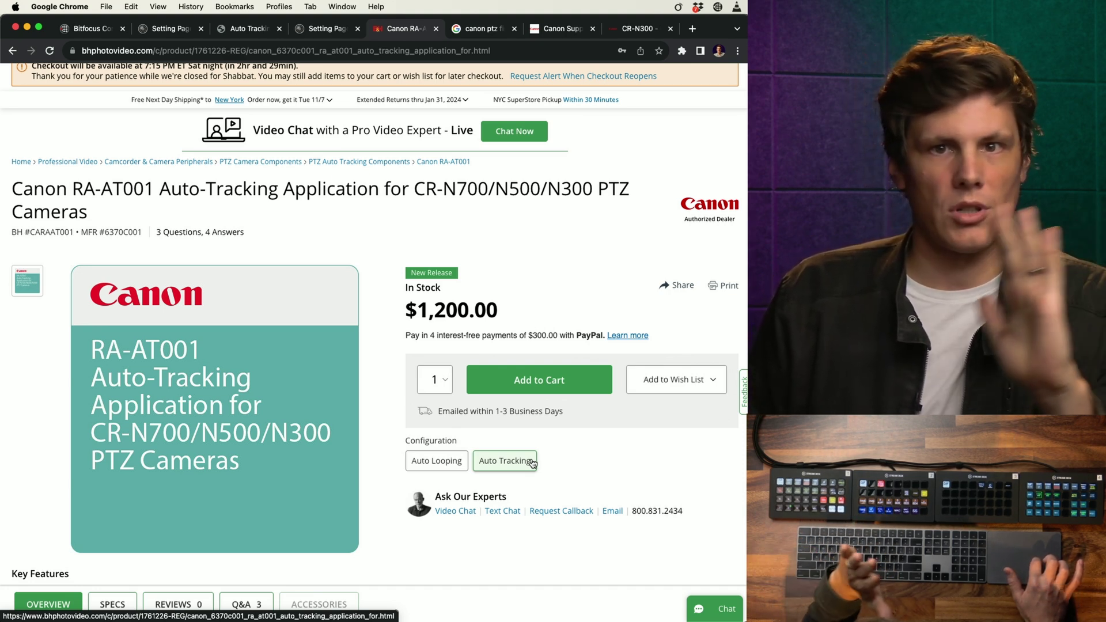
{"action": "left_click", "coordinate": [453, 466]}
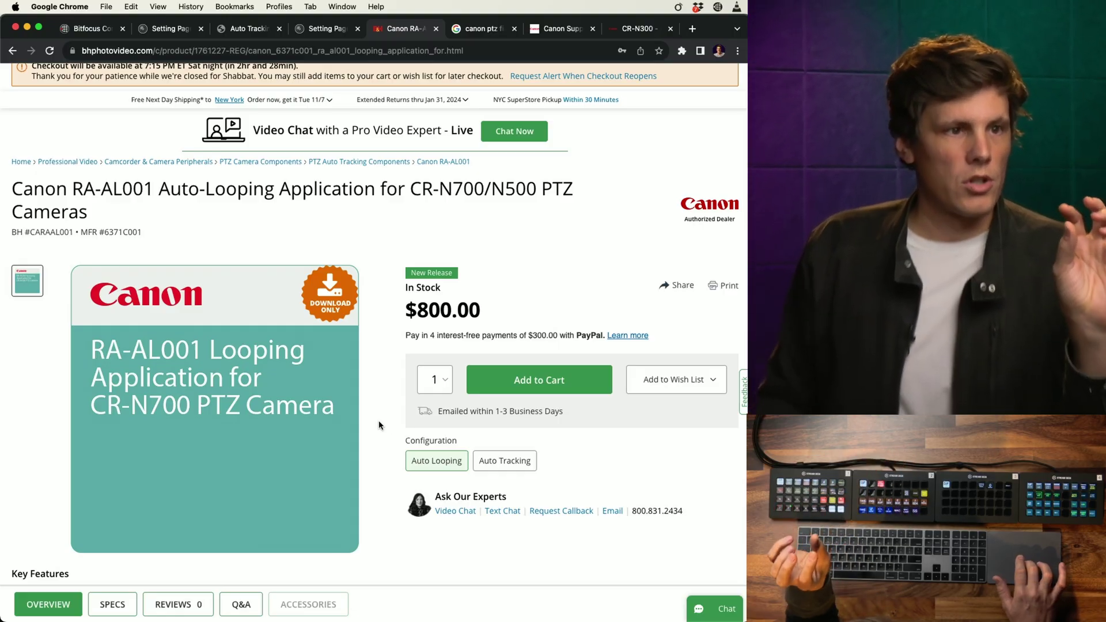
{"action": "left_click", "coordinate": [505, 461]}
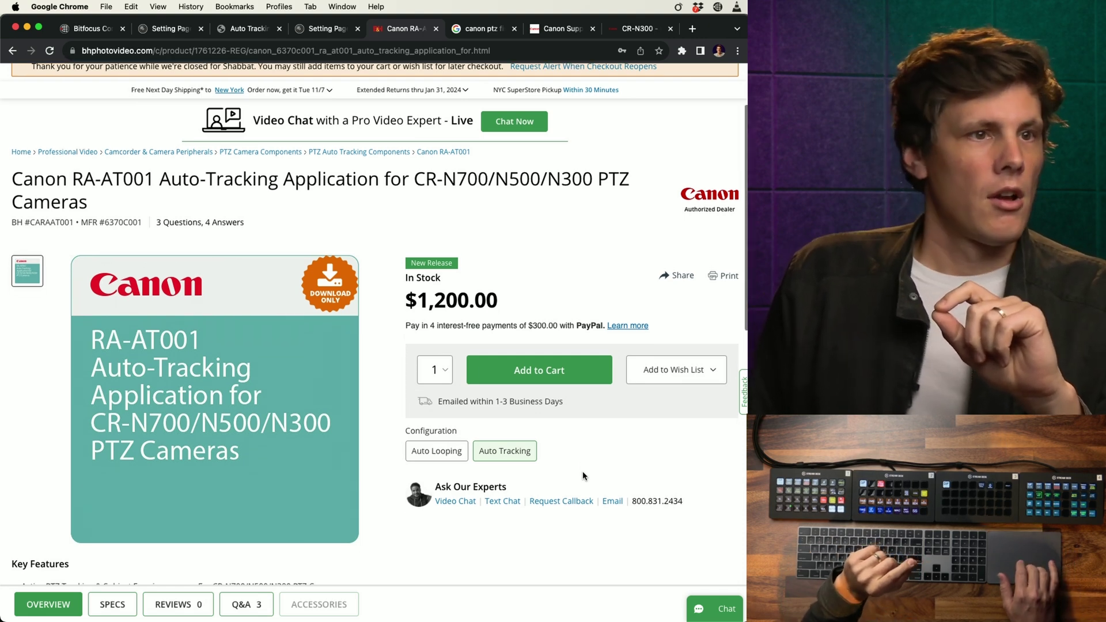
Review the $1,200 Auto Tracking product listing, then switch to the camera's own settings page
{"action": "scroll", "coordinate": [584, 476], "scroll_direction": "up", "scroll_amount": 3}
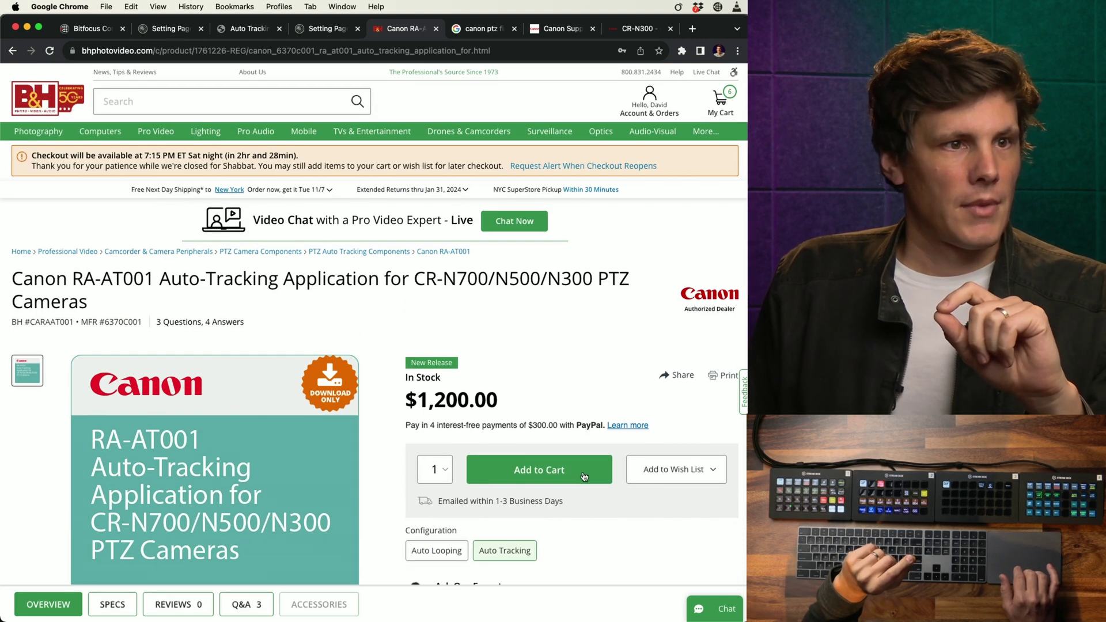
{"action": "scroll", "coordinate": [583, 475], "scroll_direction": "down", "scroll_amount": 2}
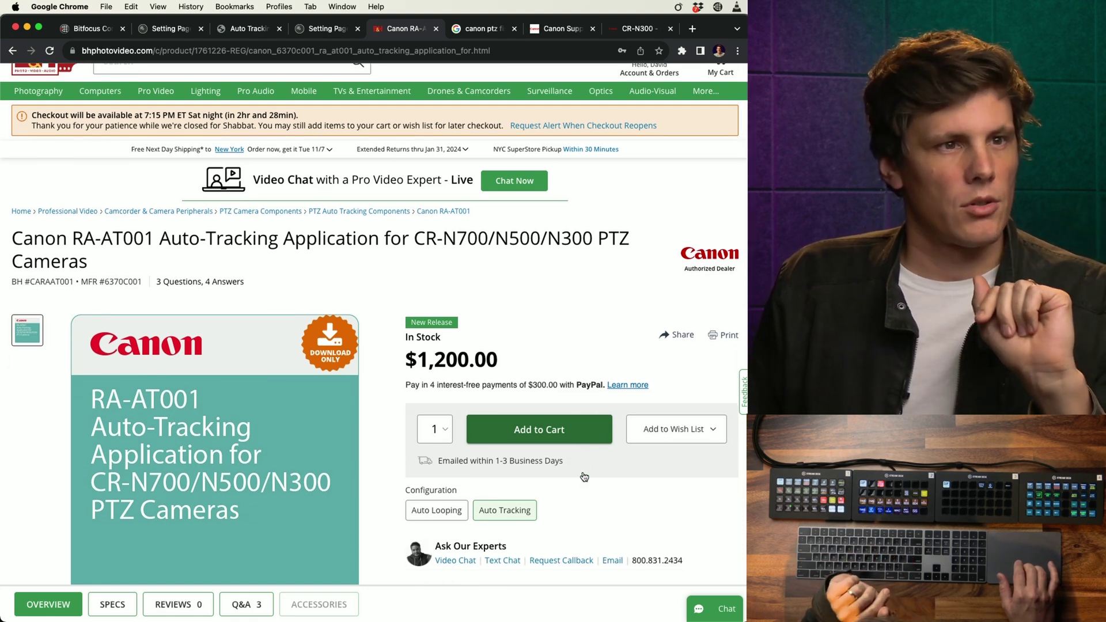
{"action": "scroll", "coordinate": [584, 476], "scroll_direction": "down", "scroll_amount": 1}
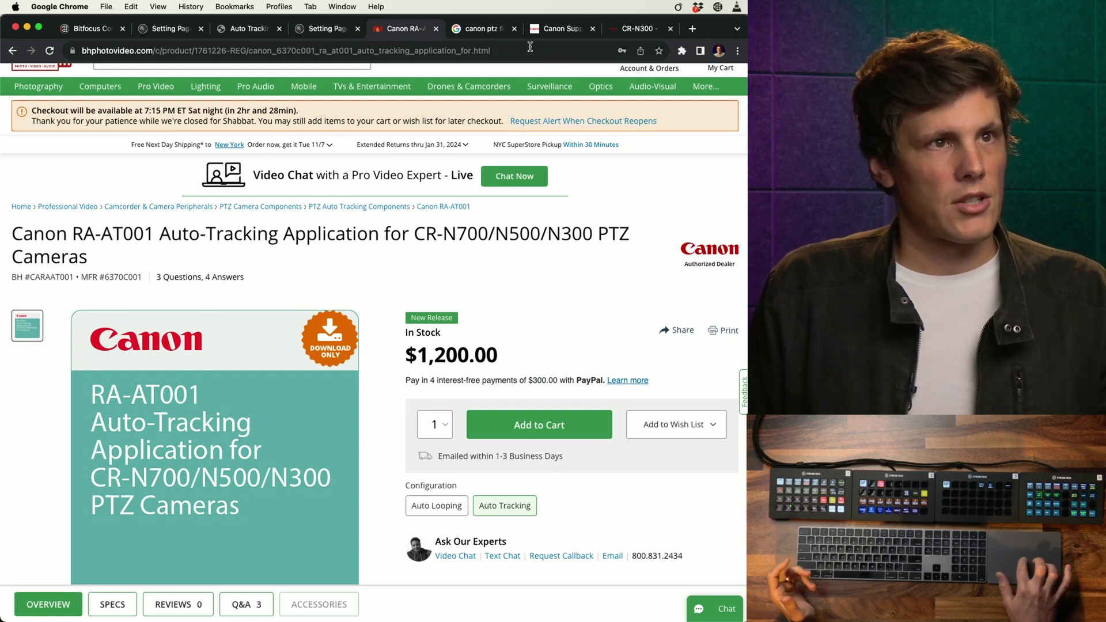
{"action": "left_click", "coordinate": [333, 33]}
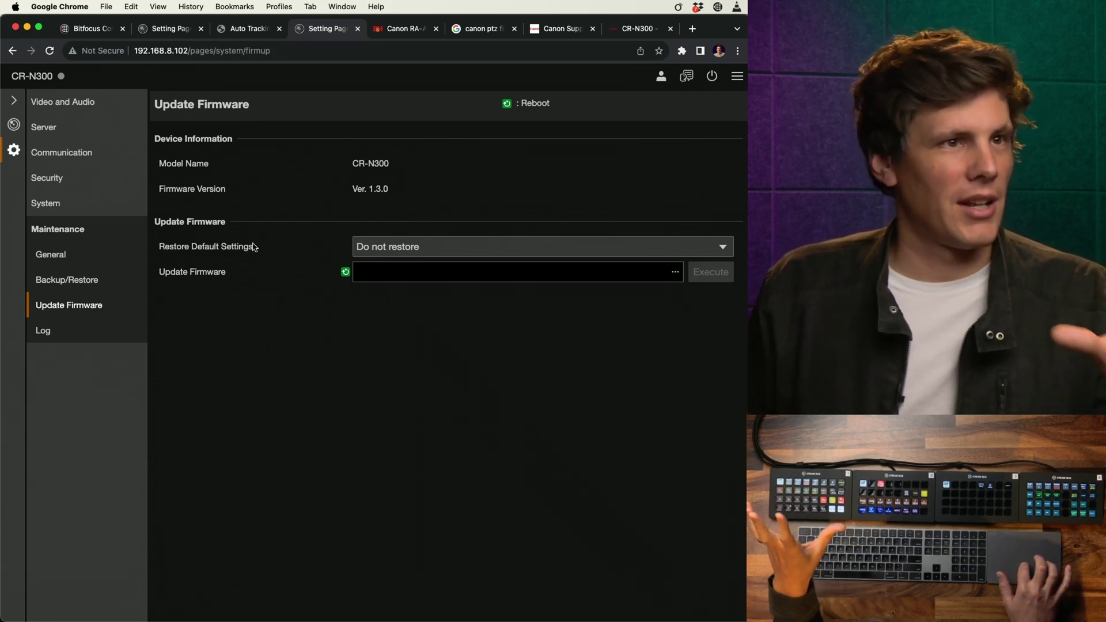
Check the camera's IP address in the web address and open the live video view
{"action": "left_click", "coordinate": [147, 51]}
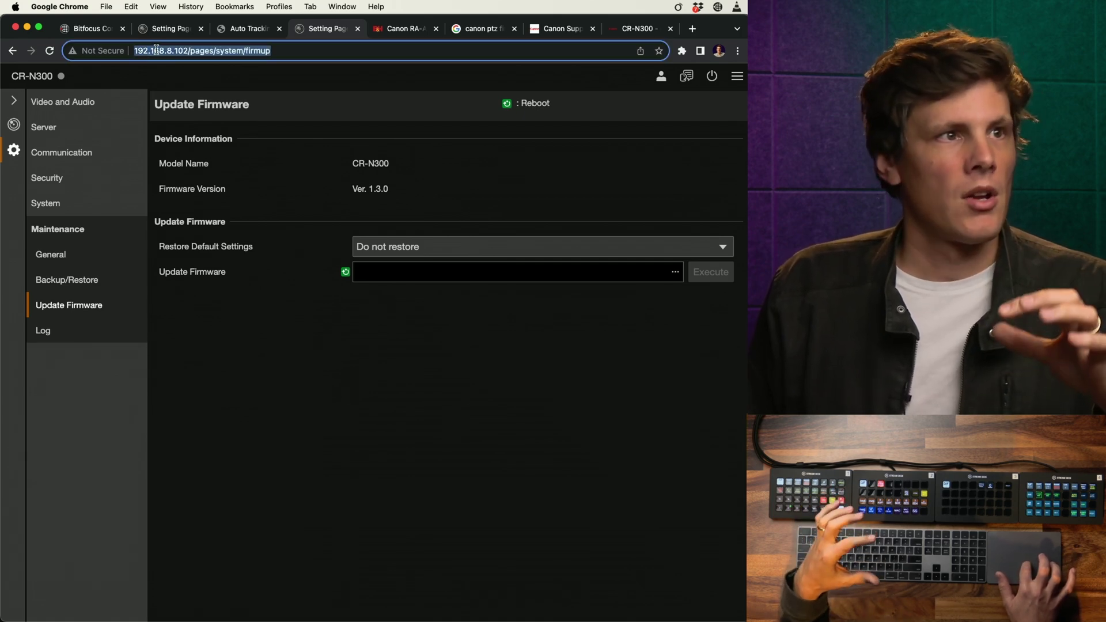
{"action": "left_click", "coordinate": [37, 75]}
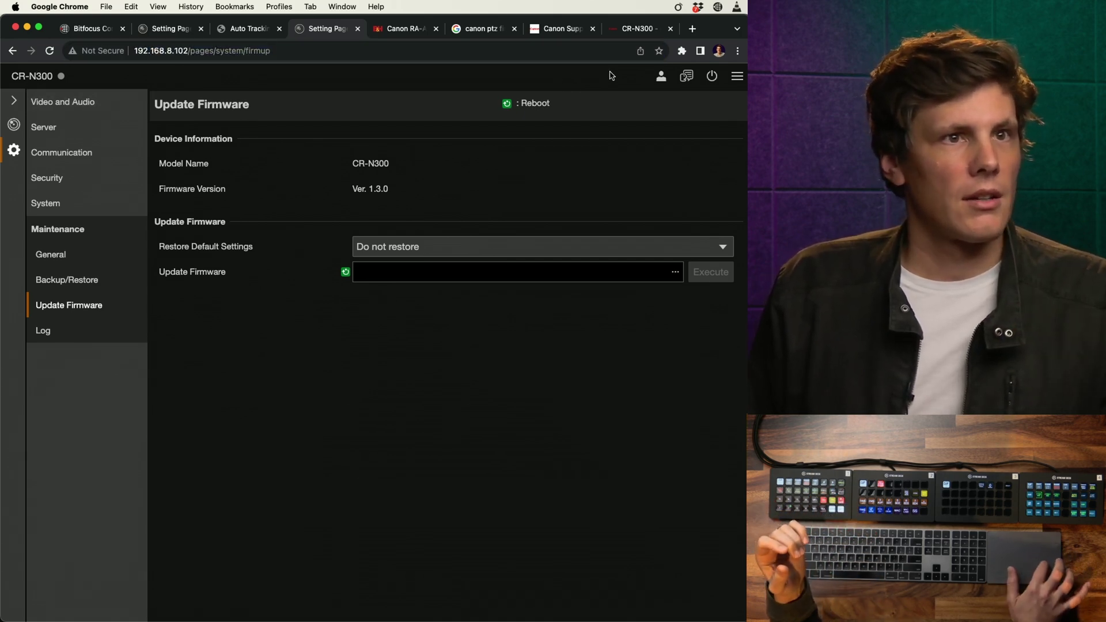
{"action": "left_click", "coordinate": [14, 124]}
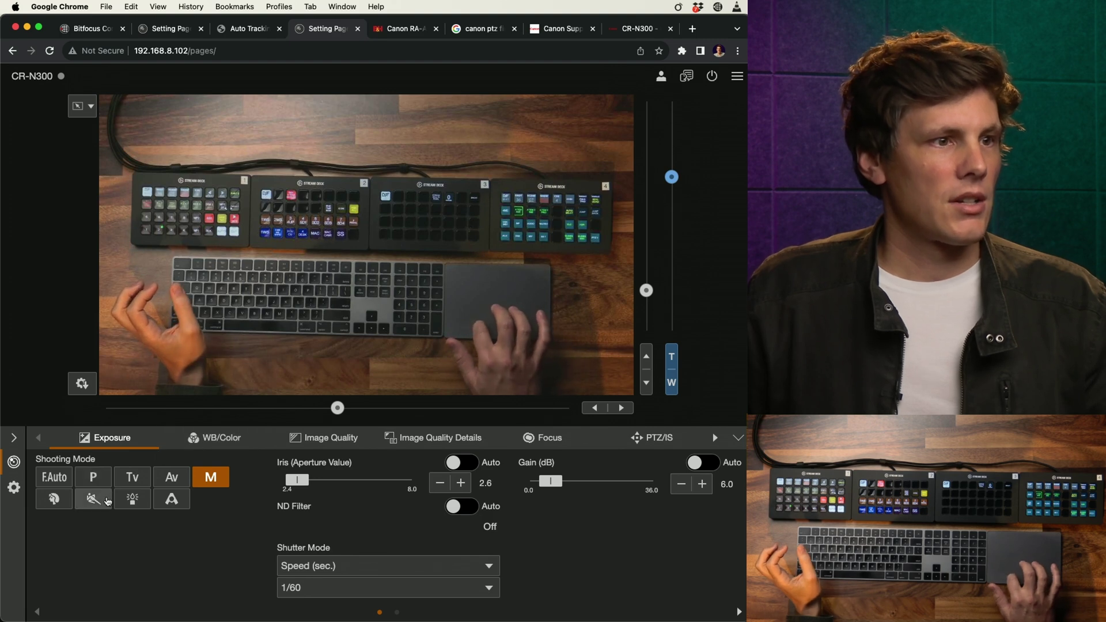
Check the still-empty System > Add-On list, then go to Maintenance > Update Firmware
{"action": "left_click", "coordinate": [13, 487]}
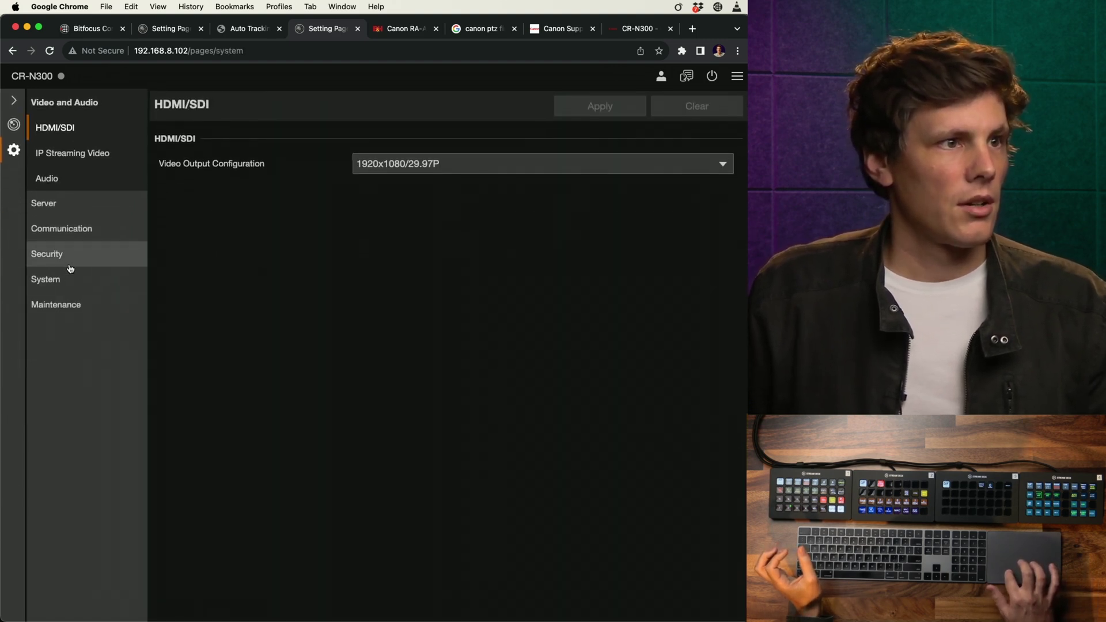
{"action": "left_click", "coordinate": [70, 277]}
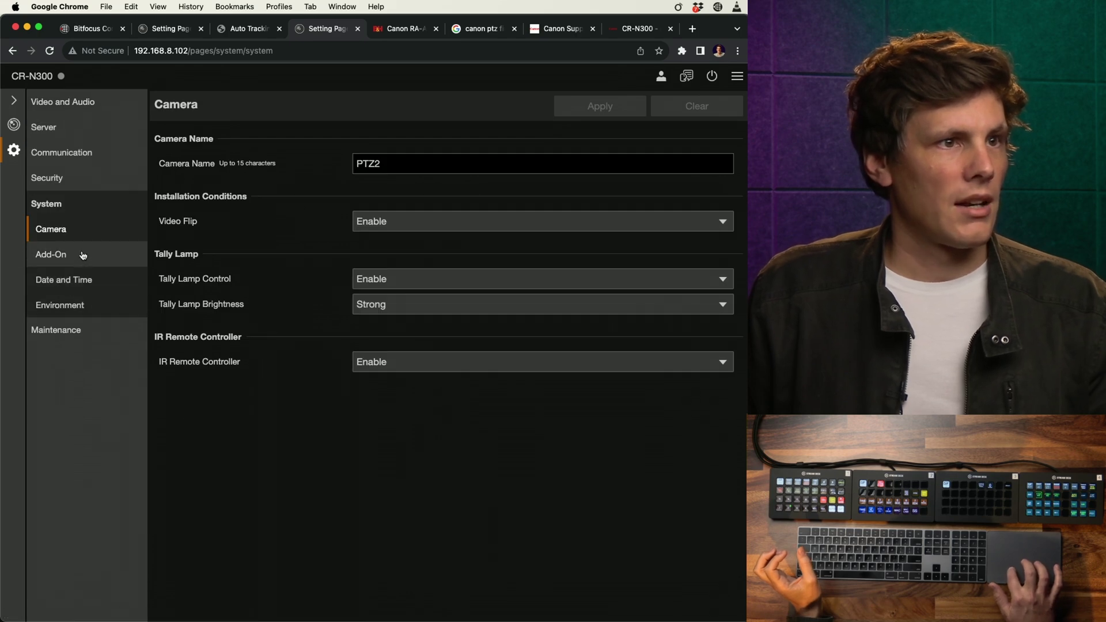
{"action": "left_click", "coordinate": [83, 255]}
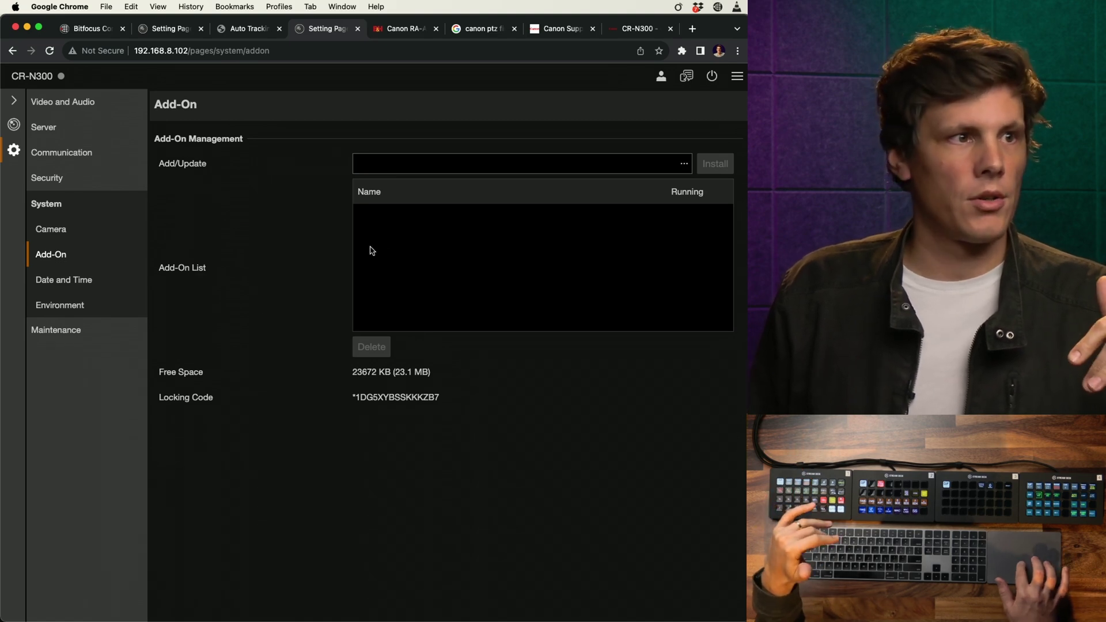
{"action": "left_click", "coordinate": [104, 332]}
{"action": "left_click", "coordinate": [96, 305]}
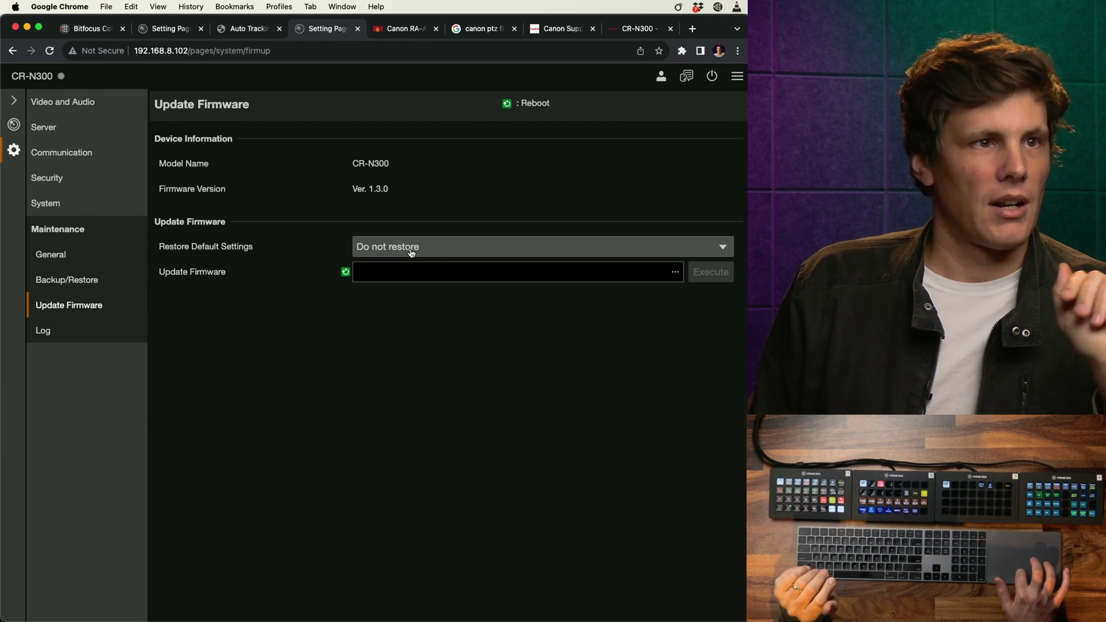
Pick crn300-v130.bin from the crn300-v130 folder as the firmware update file
{"action": "left_click", "coordinate": [415, 268]}
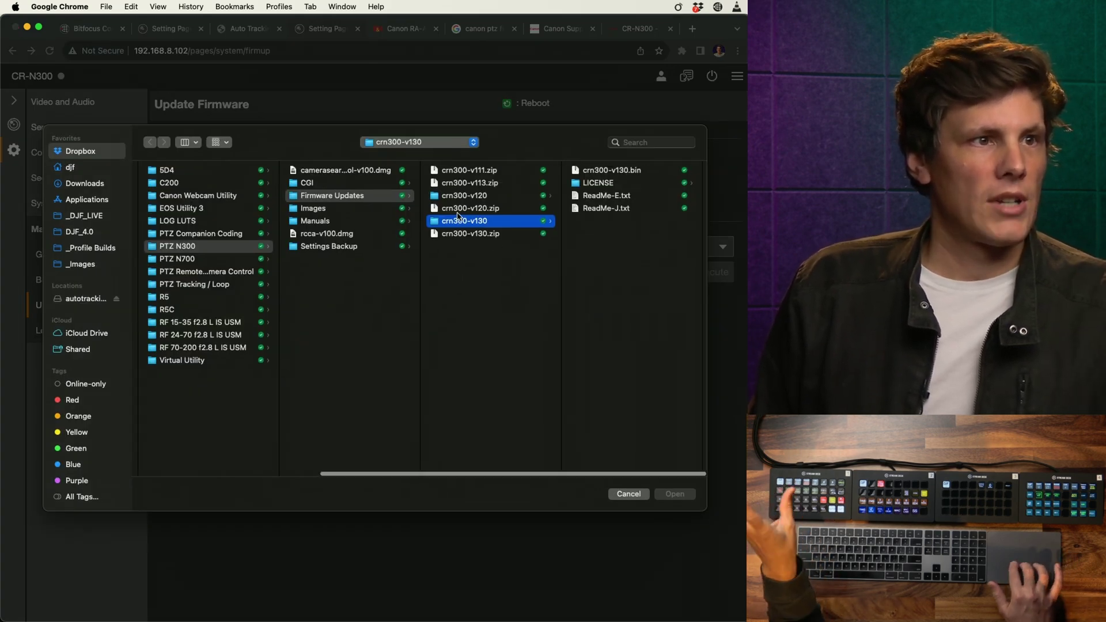
{"action": "left_click", "coordinate": [649, 173]}
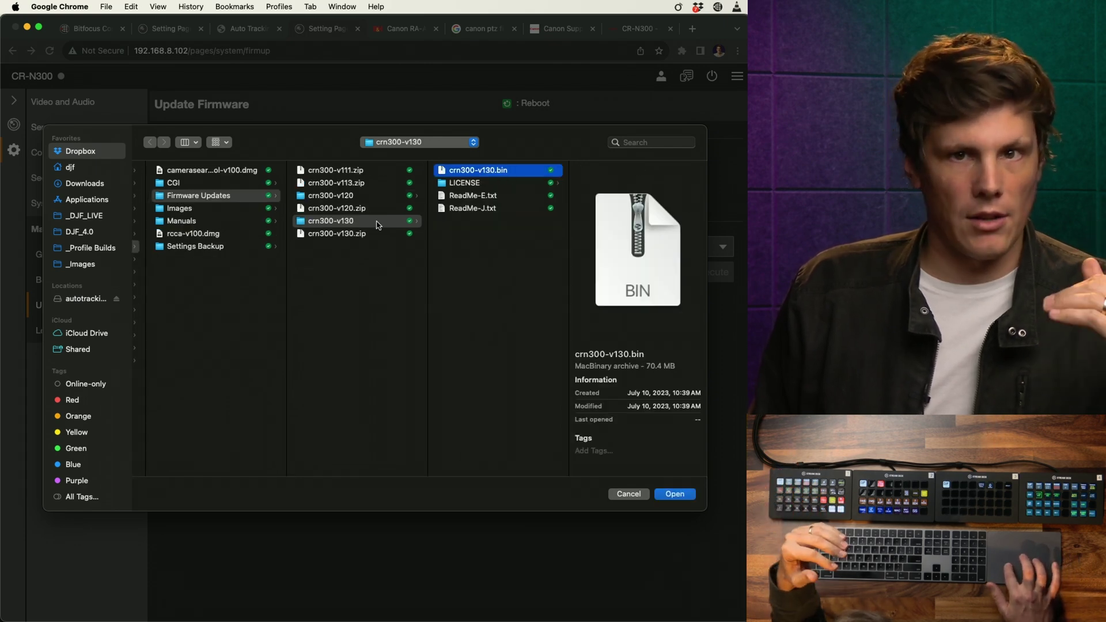
{"action": "left_click", "coordinate": [674, 494]}
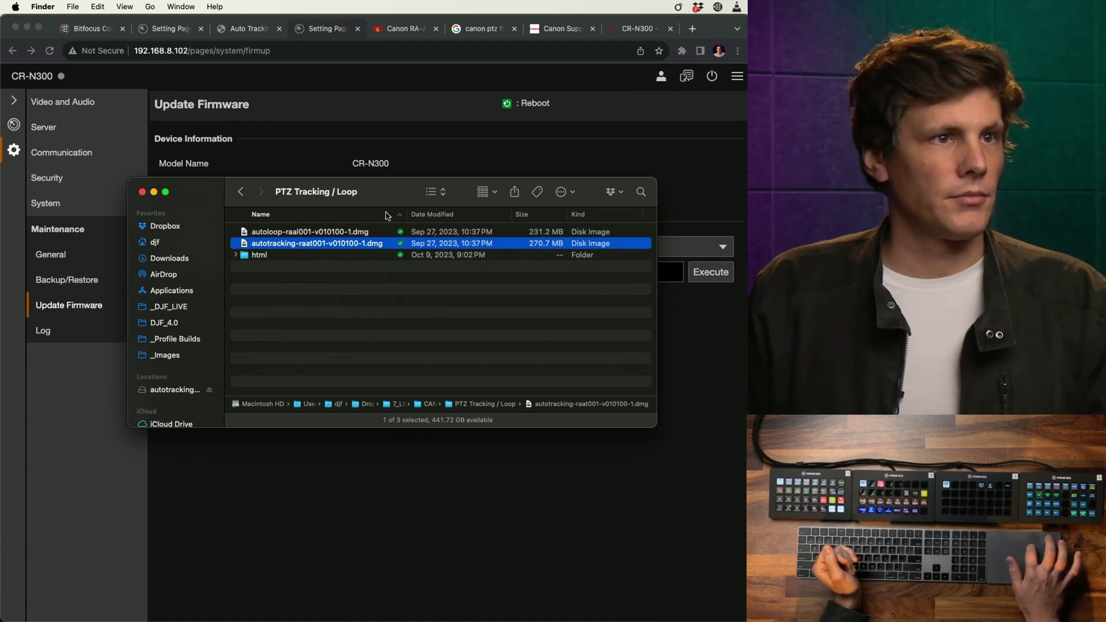
{"action": "left_click_drag", "start_coordinate": [384, 197], "coordinate": [347, 196]}
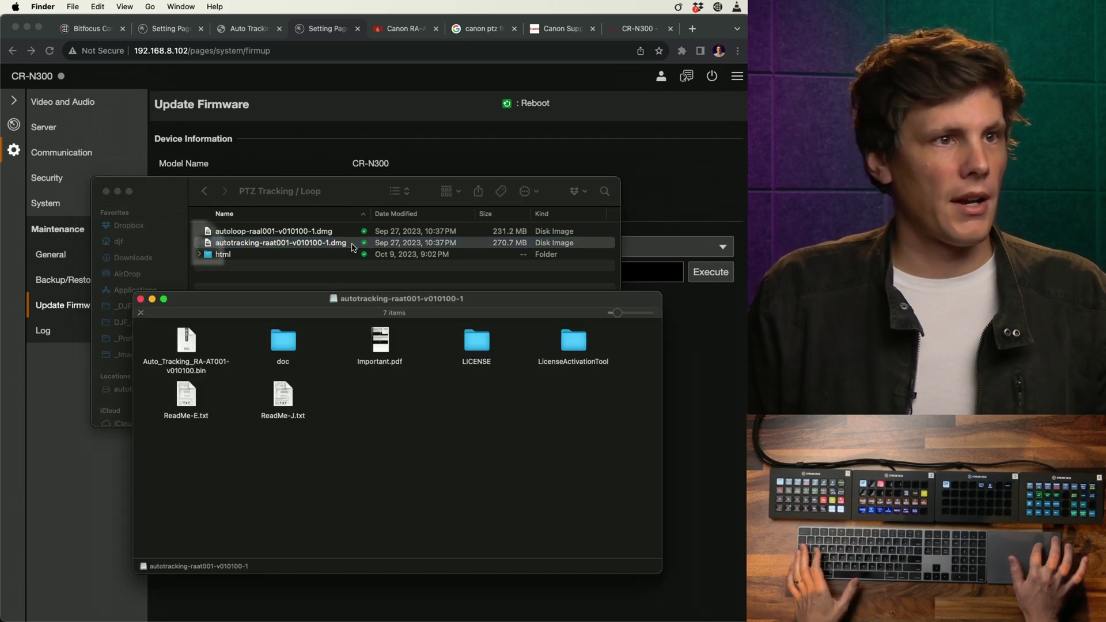
Mount the autotracking-raat001-v010100-1 image and launch License Activation Tool from LicenseActivationTool > app
{"action": "double_click", "coordinate": [354, 243]}
{"action": "left_click_drag", "start_coordinate": [279, 304], "coordinate": [245, 206]}
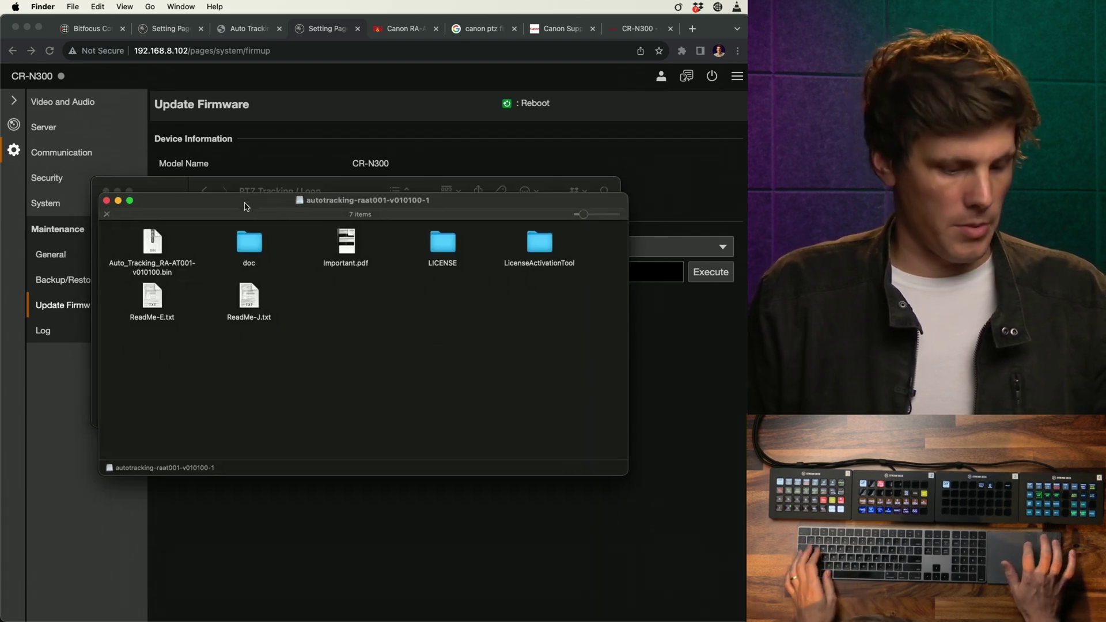
{"action": "key", "text": "cmd+3"}
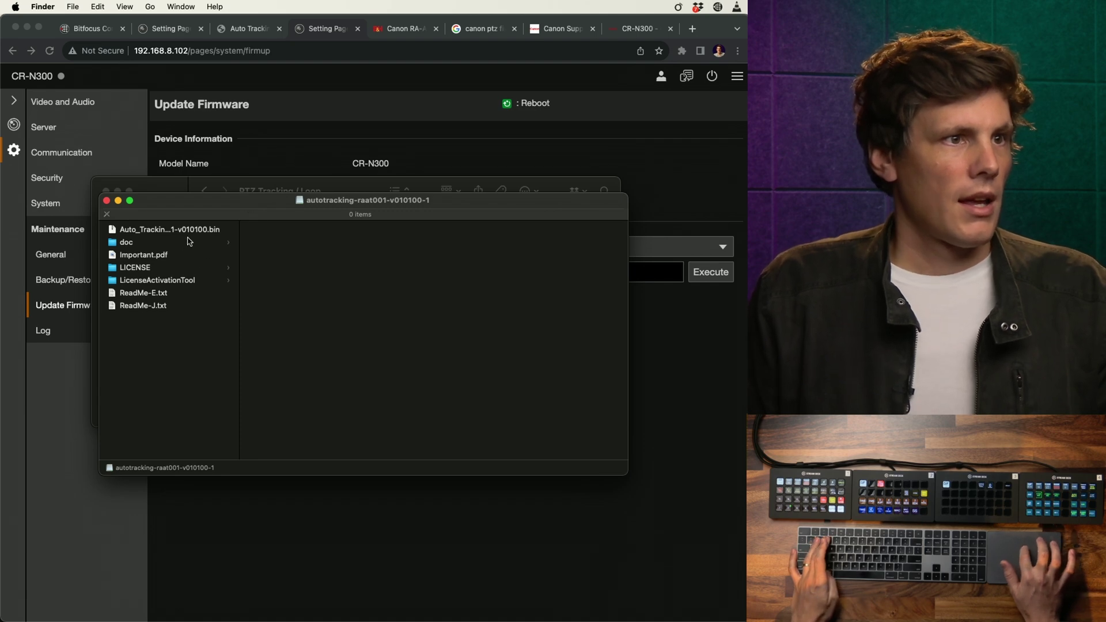
{"action": "left_click", "coordinate": [224, 281]}
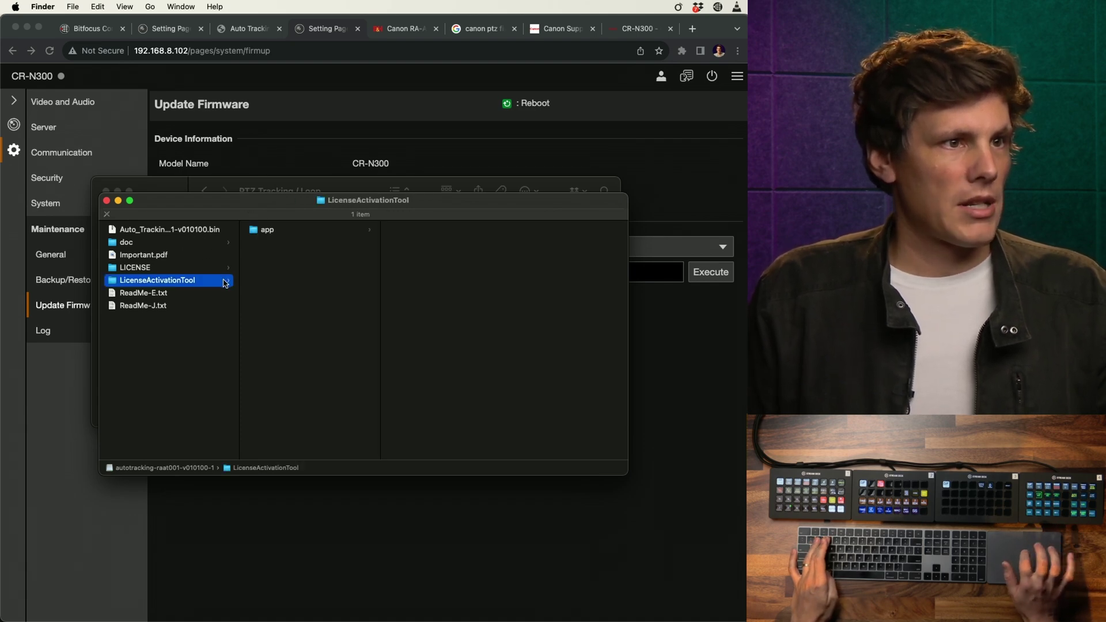
{"action": "key", "text": "Right"}
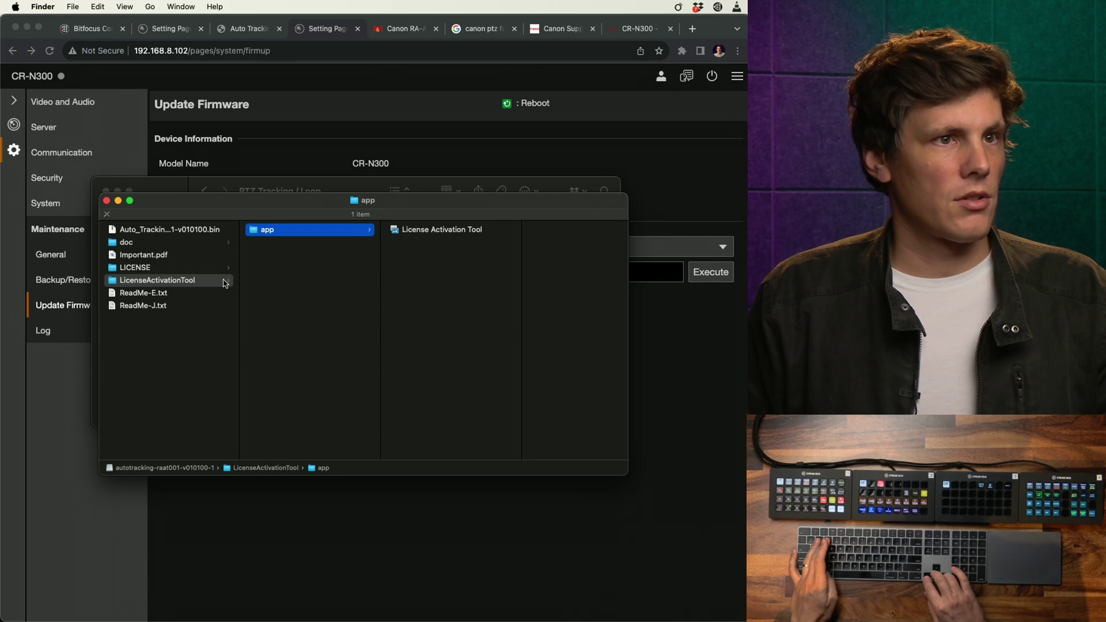
{"action": "key", "text": "Right"}
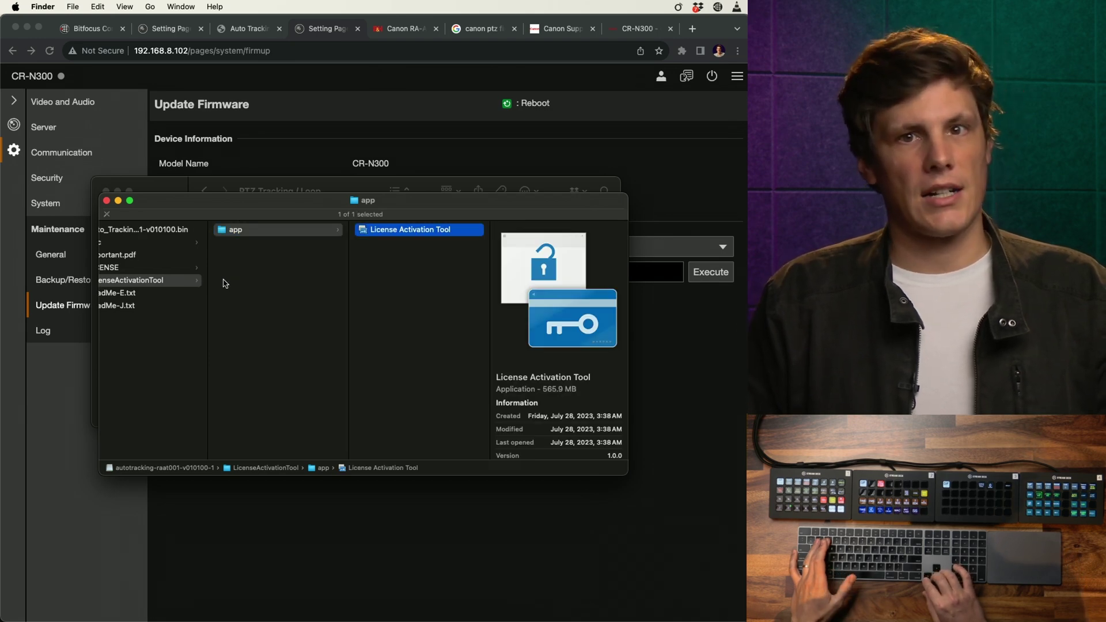
{"action": "key", "text": "super+o"}
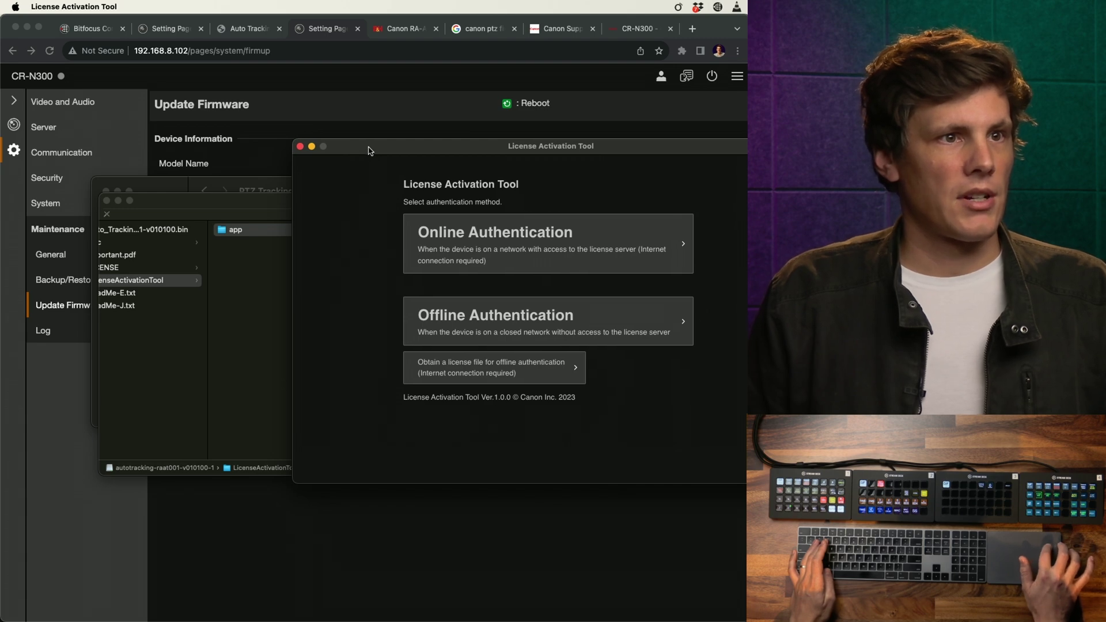
Move the License Activation Tool window aside and choose Online Authentication
{"action": "left_click_drag", "start_coordinate": [374, 155], "coordinate": [197, 174]}
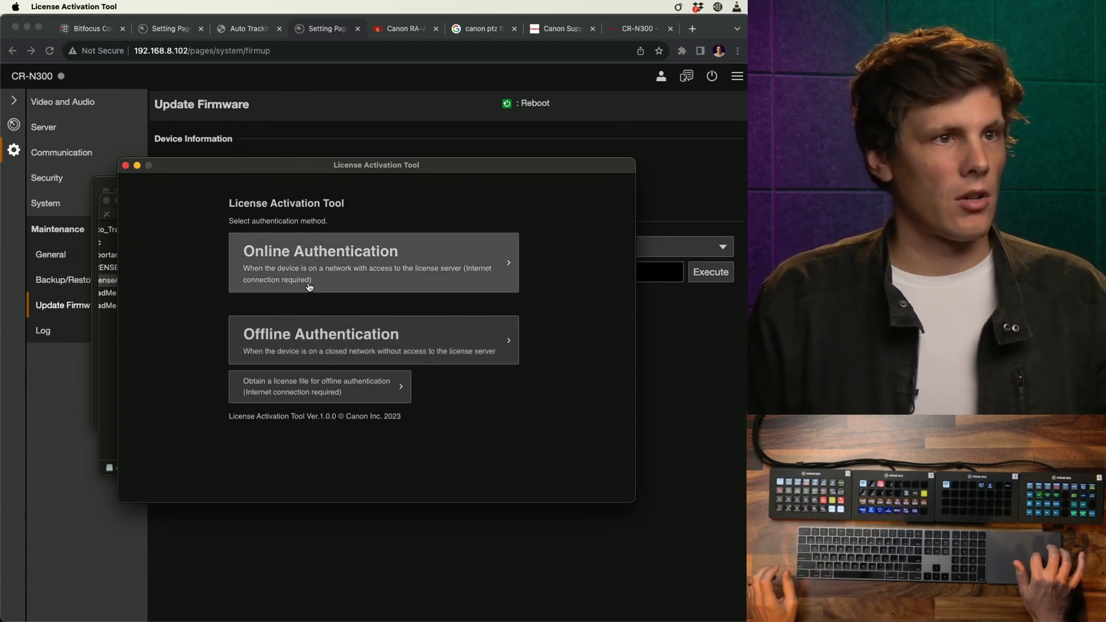
{"action": "left_click", "coordinate": [351, 268]}
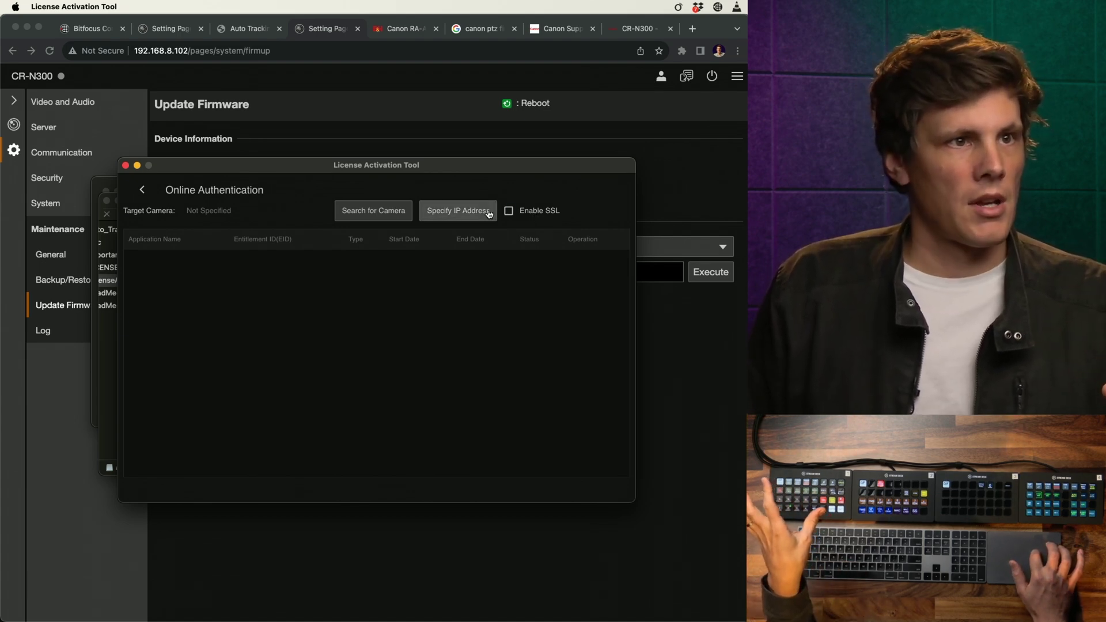
Search for cameras and select the CR-N300 at 192.168.8.102 rather than 192.168.8.101
{"action": "left_click", "coordinate": [373, 214]}
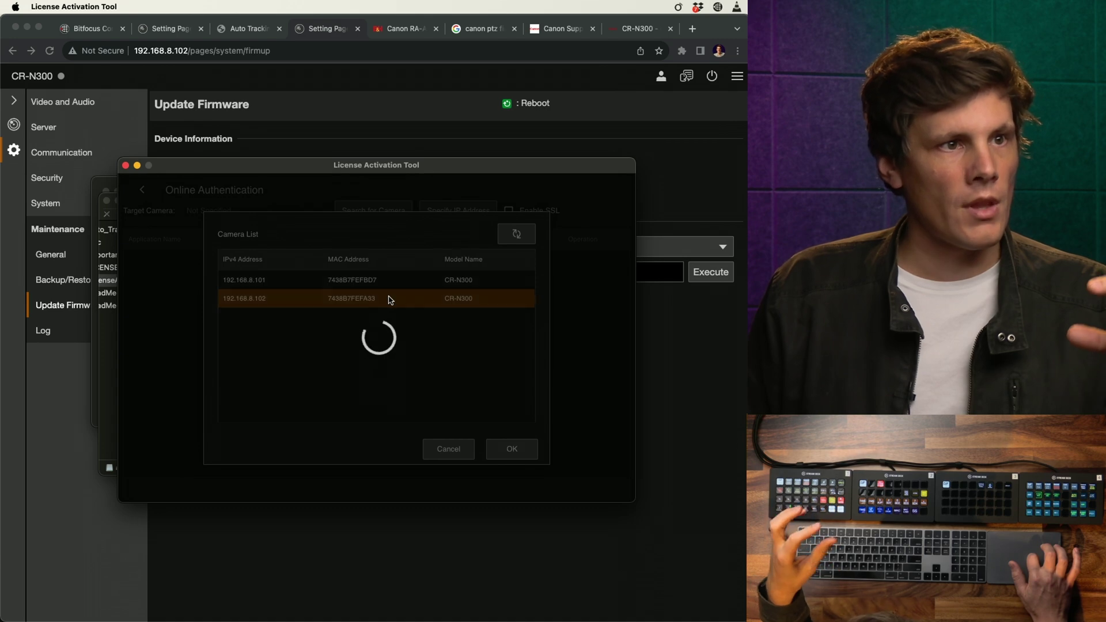
{"action": "left_click", "coordinate": [292, 284]}
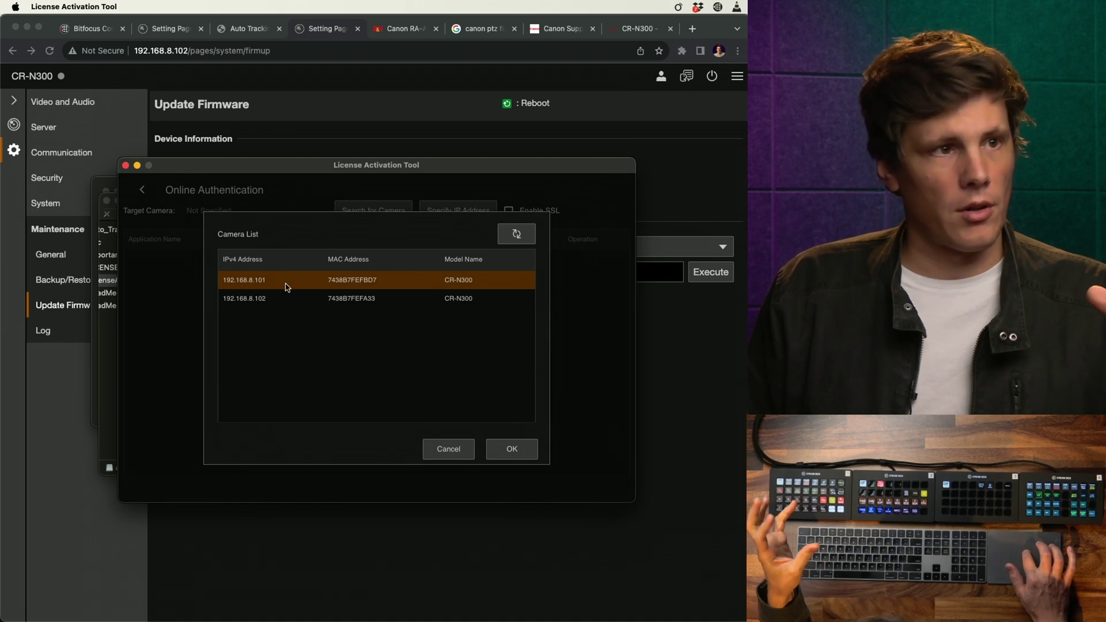
{"action": "left_click", "coordinate": [294, 297]}
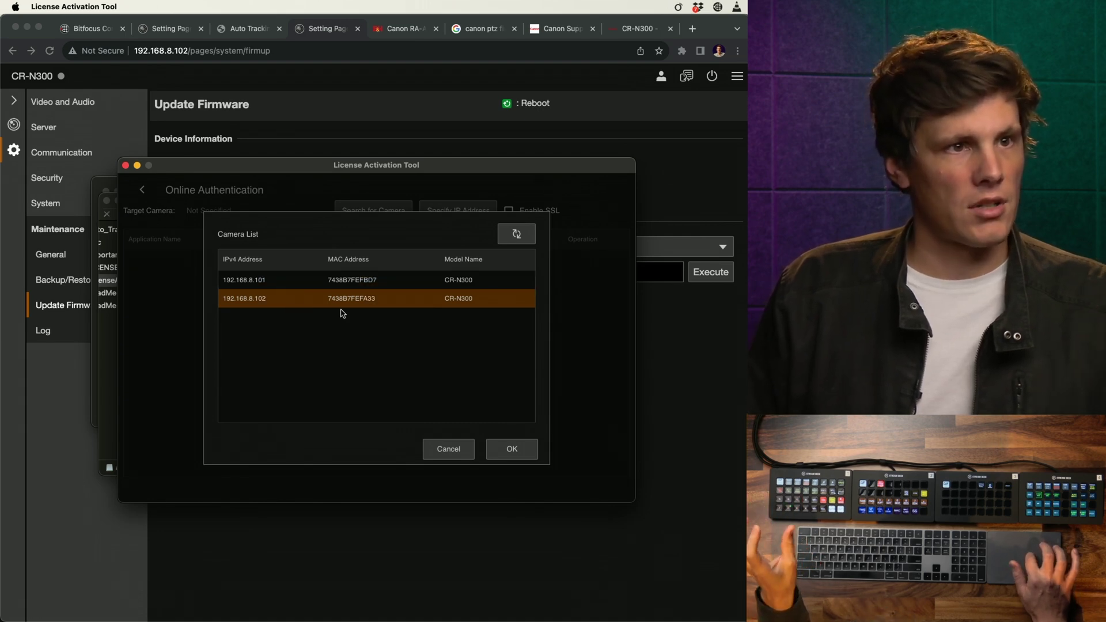
Confirm camera 192.168.8.102 and log in with its user name and password
{"action": "left_click", "coordinate": [512, 448]}
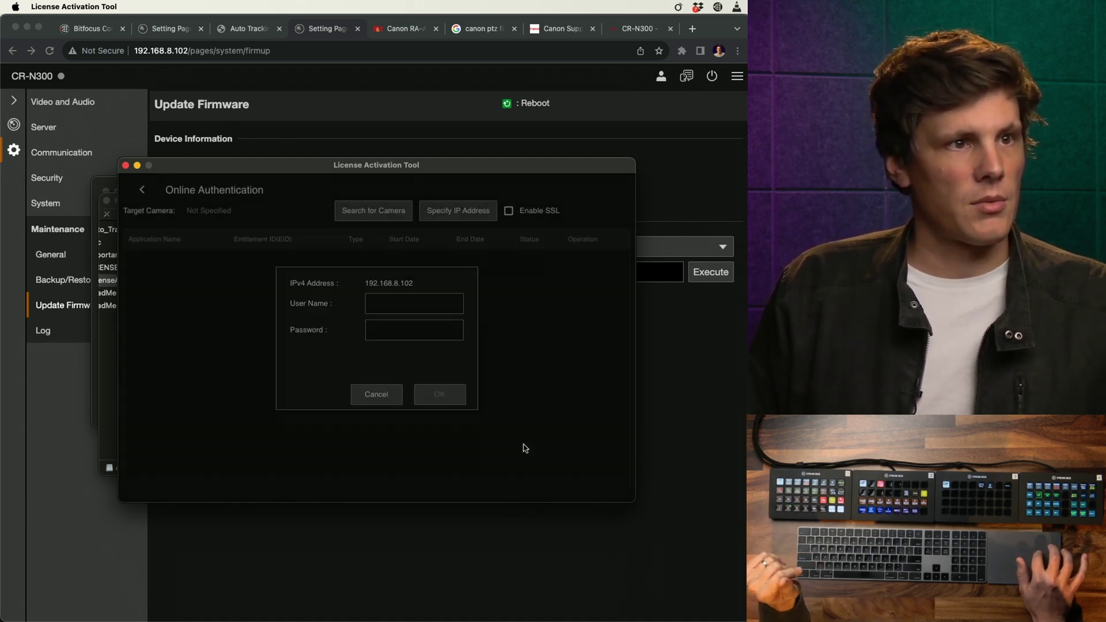
{"action": "left_click", "coordinate": [414, 303]}
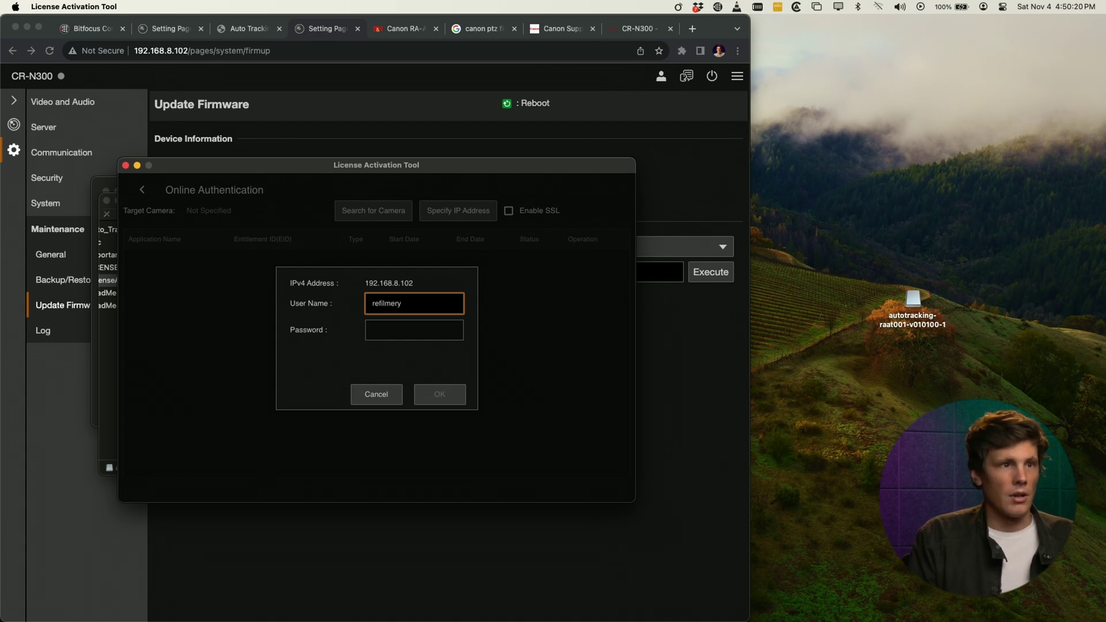
{"action": "key", "text": "Tab"}
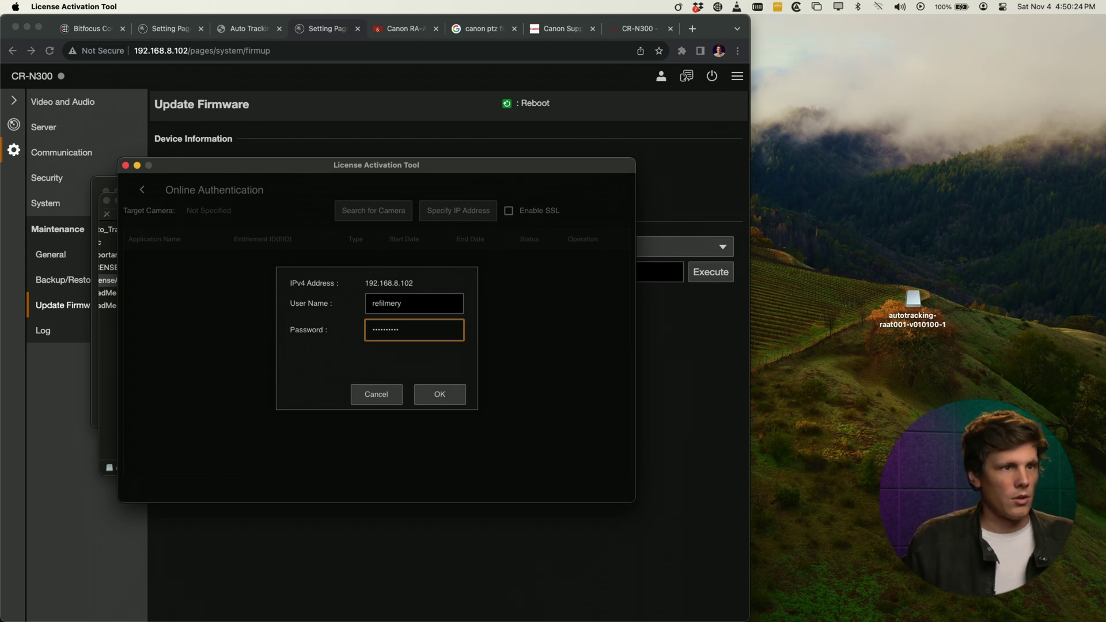
{"action": "left_click", "coordinate": [440, 396]}
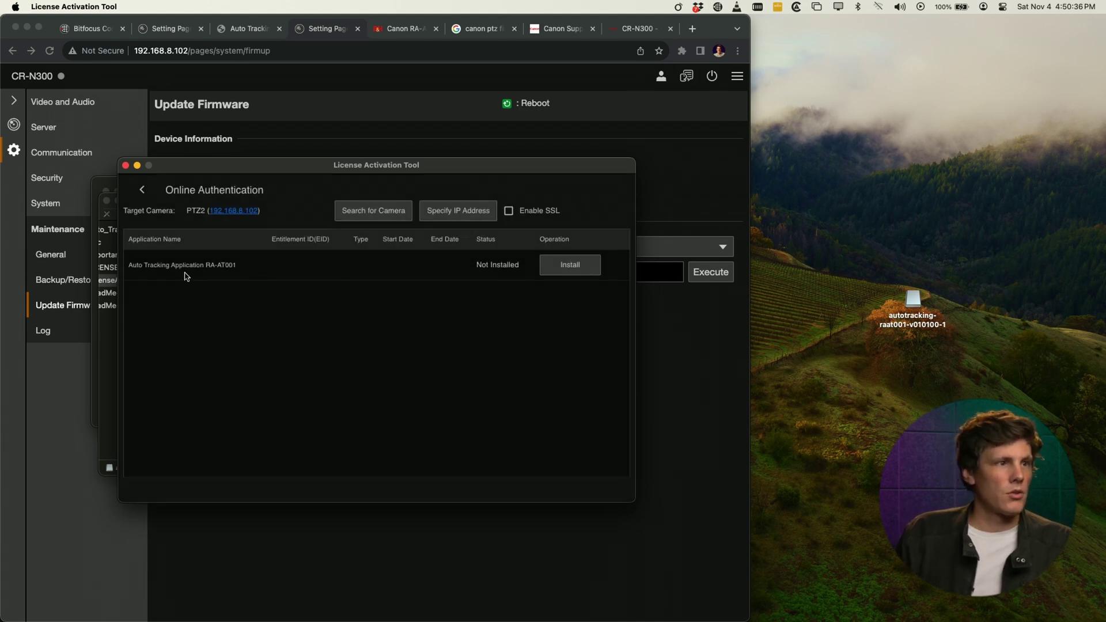
Install Auto Tracking Application RA-AT001 on PTZ2 and move the license tool aside
{"action": "left_click", "coordinate": [574, 264]}
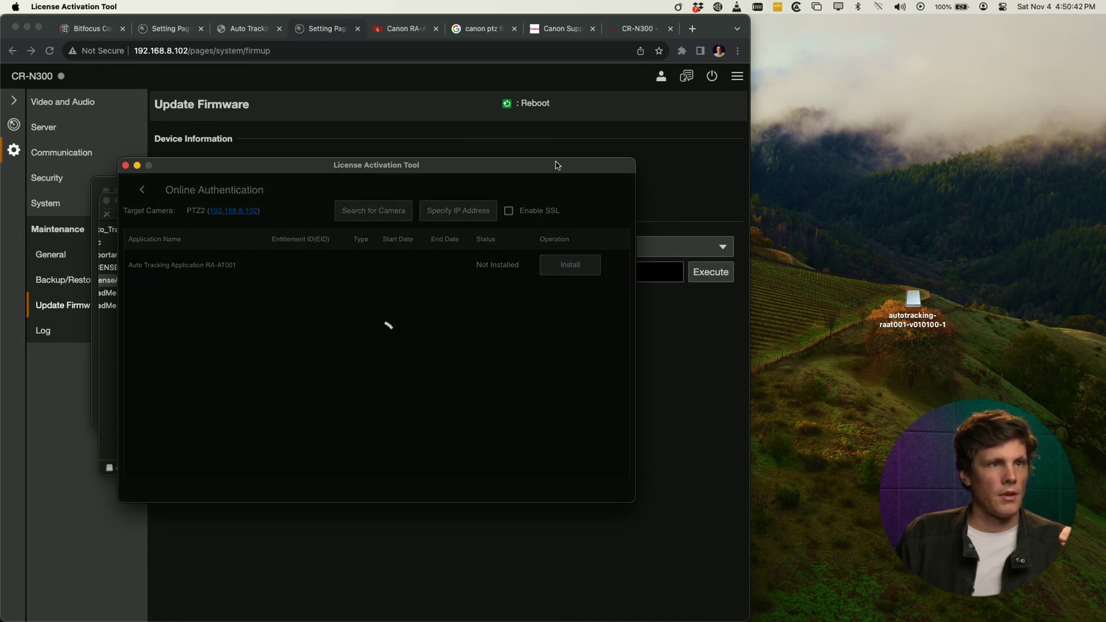
{"action": "left_click_drag", "start_coordinate": [551, 165], "coordinate": [693, 224]}
{"action": "left_click", "coordinate": [674, 189]}
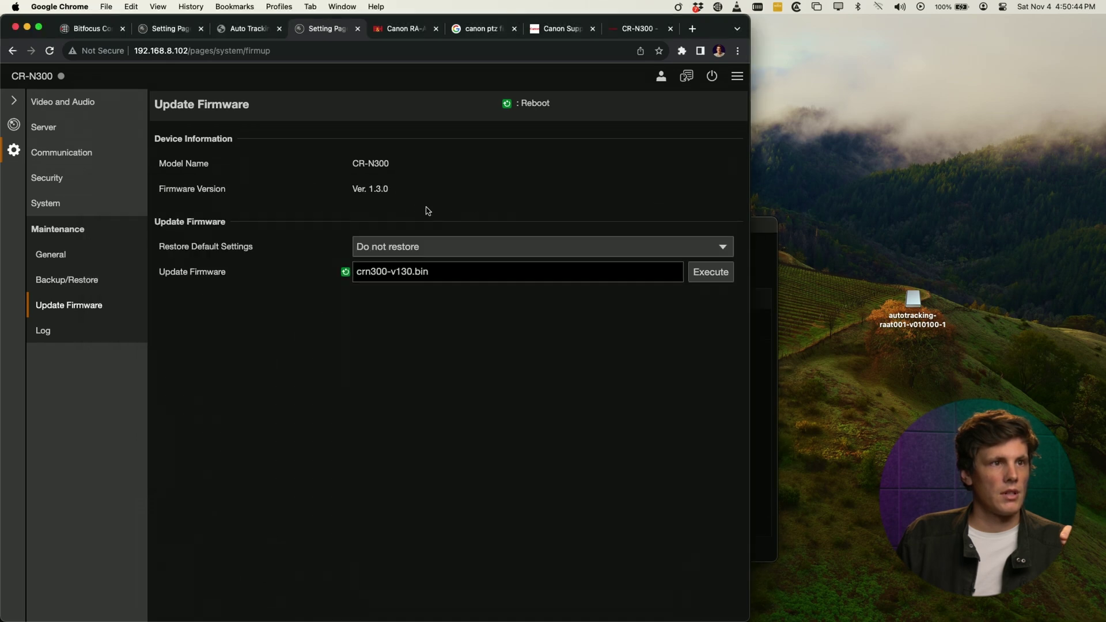
Open the camera's System > Add-On page, select the RA-AT001 entry, and reposition the license tool
{"action": "left_click", "coordinate": [66, 185]}
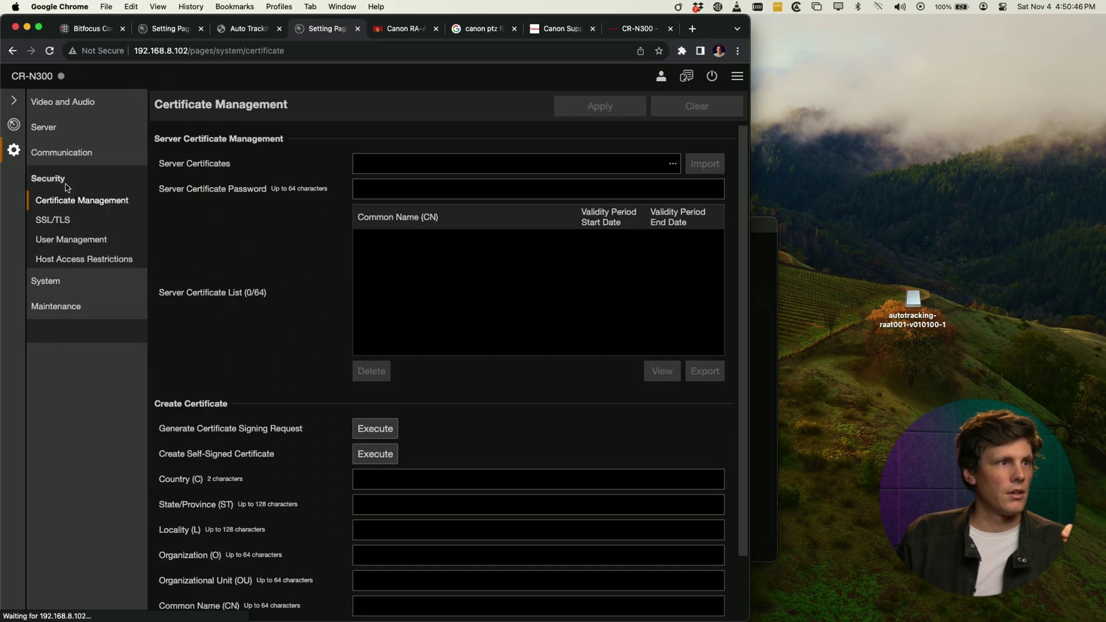
{"action": "left_click", "coordinate": [47, 282]}
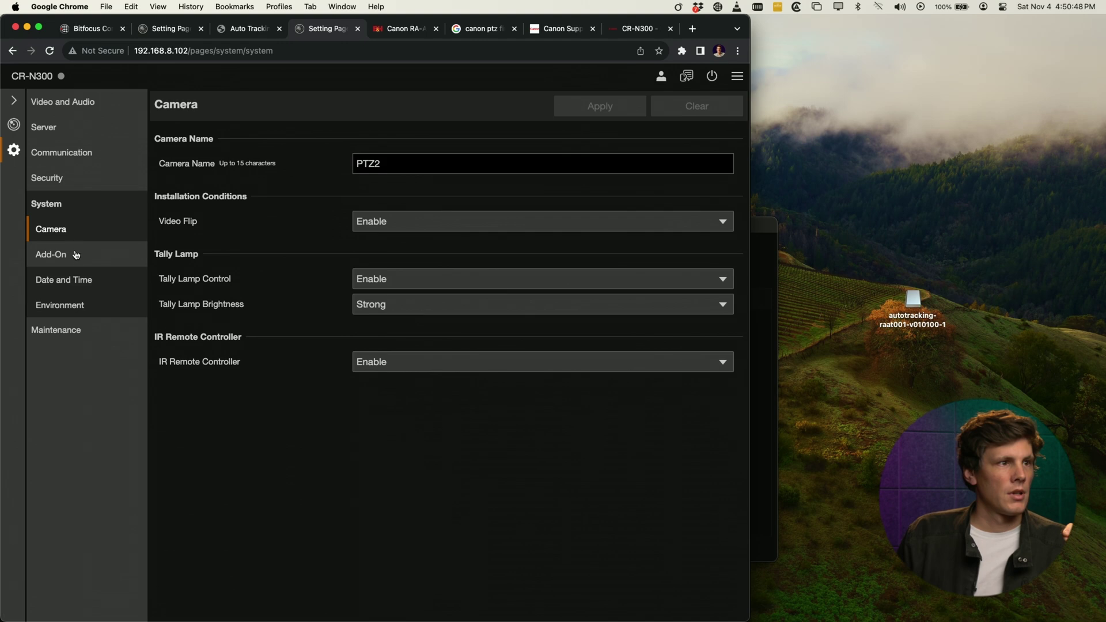
{"action": "left_click", "coordinate": [76, 255]}
{"action": "left_click", "coordinate": [430, 220]}
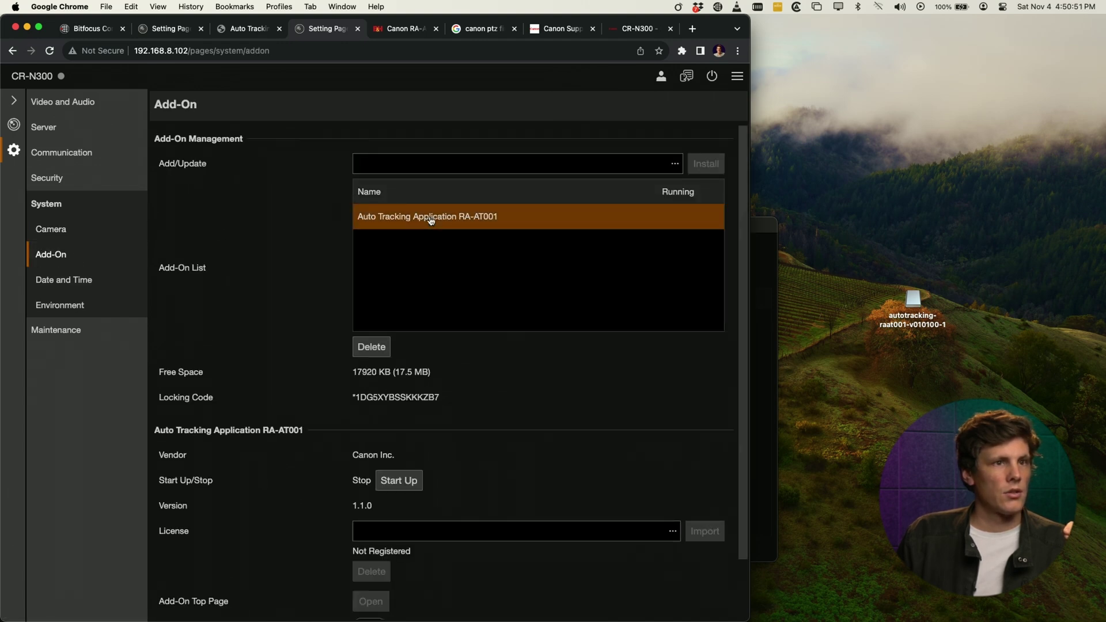
{"action": "left_click", "coordinate": [760, 220]}
{"action": "left_click_drag", "start_coordinate": [760, 219], "coordinate": [682, 219]}
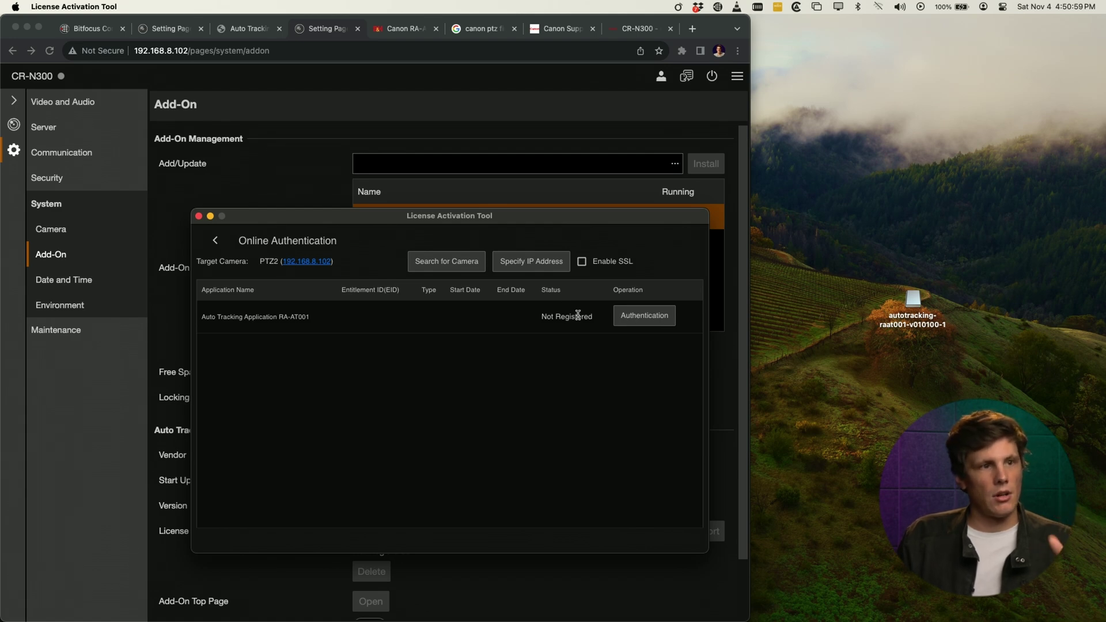
{"action": "left_click", "coordinate": [641, 316]}
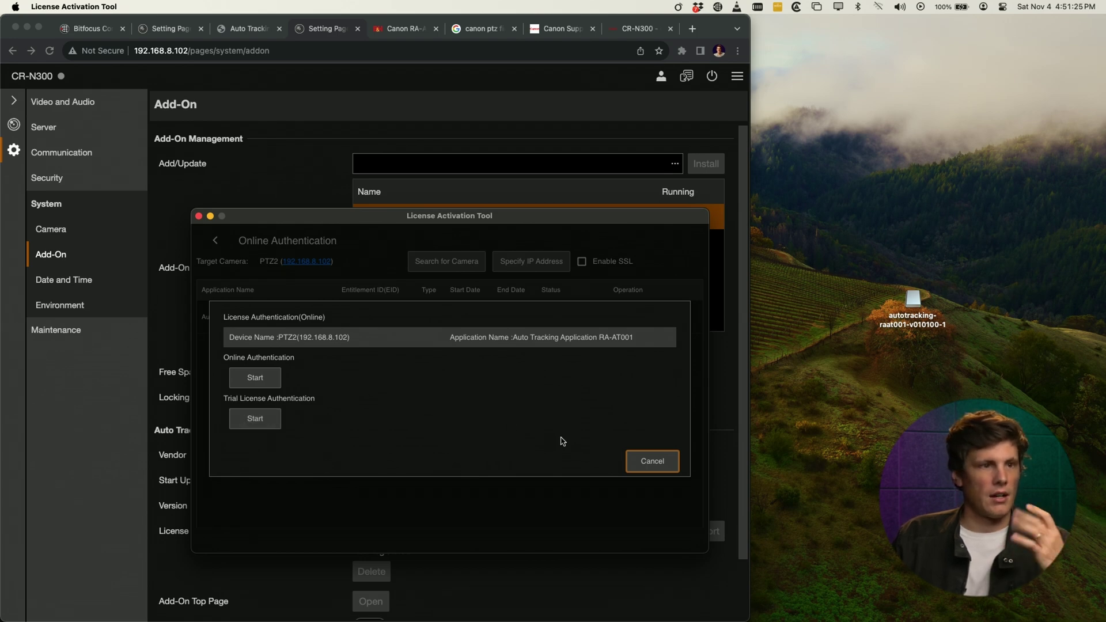
{"action": "left_click", "coordinate": [652, 462]}
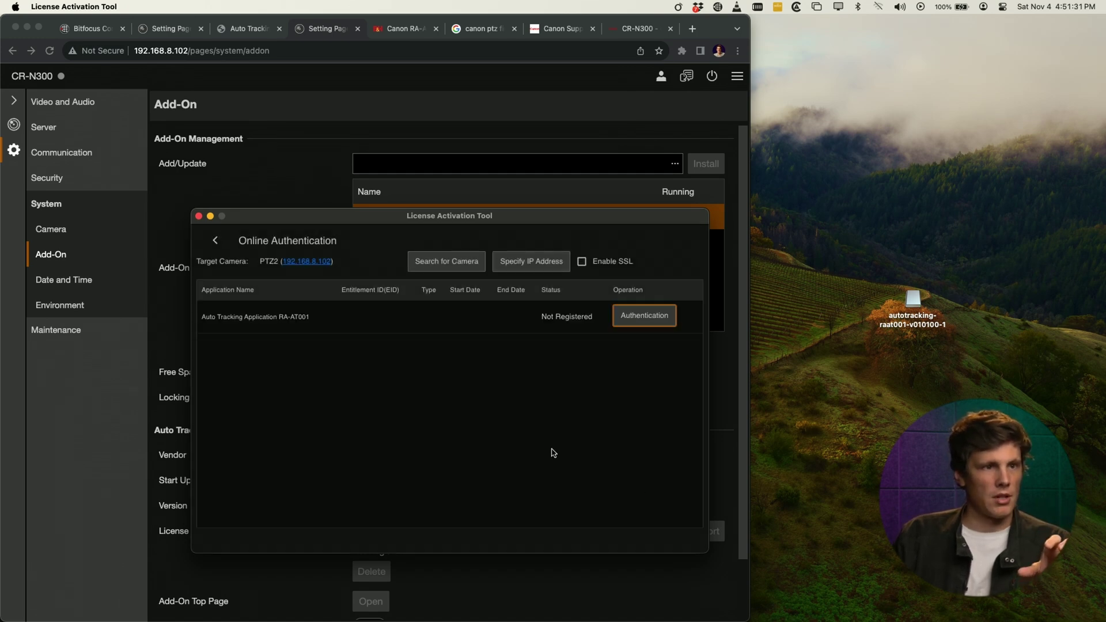
{"action": "left_click_drag", "start_coordinate": [246, 217], "coordinate": [232, 204]}
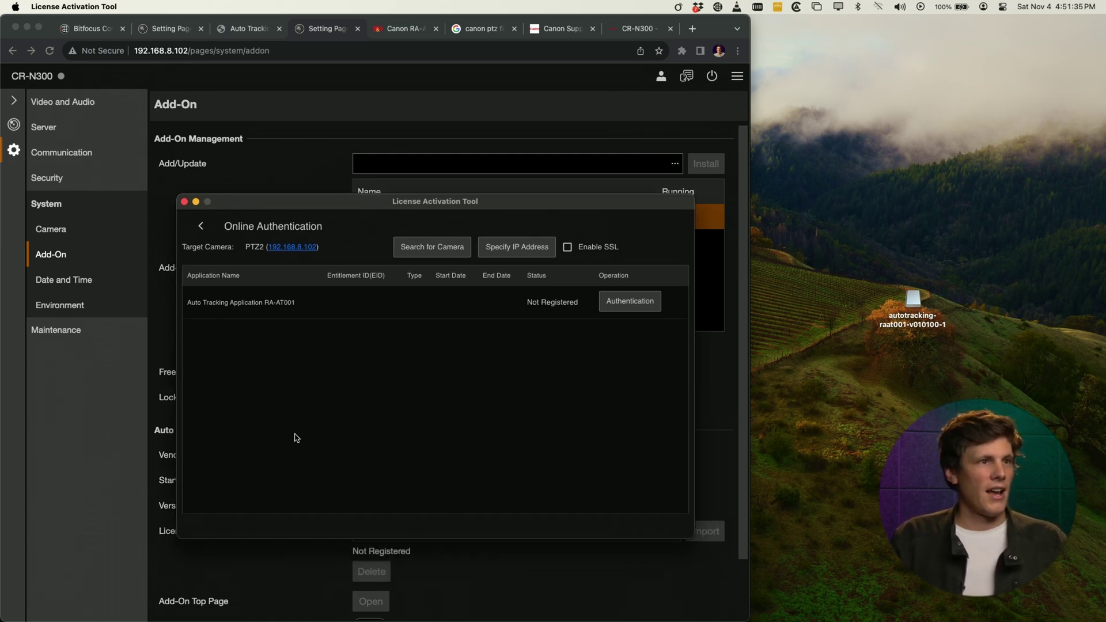
{"action": "key", "text": "super+Tab"}
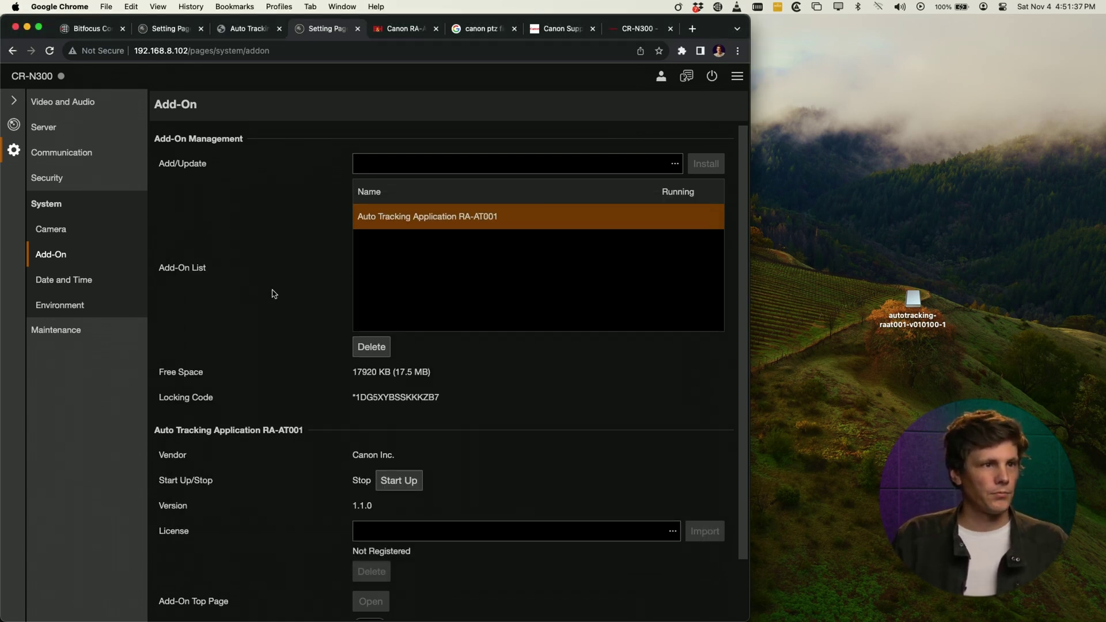
Scroll the Add-On page, then switch to the RA-AT001 Auto Tracking page for 192.168.8.101
{"action": "scroll", "coordinate": [273, 292], "scroll_direction": "down", "scroll_amount": 2}
{"action": "scroll", "coordinate": [274, 293], "scroll_direction": "up", "scroll_amount": 2}
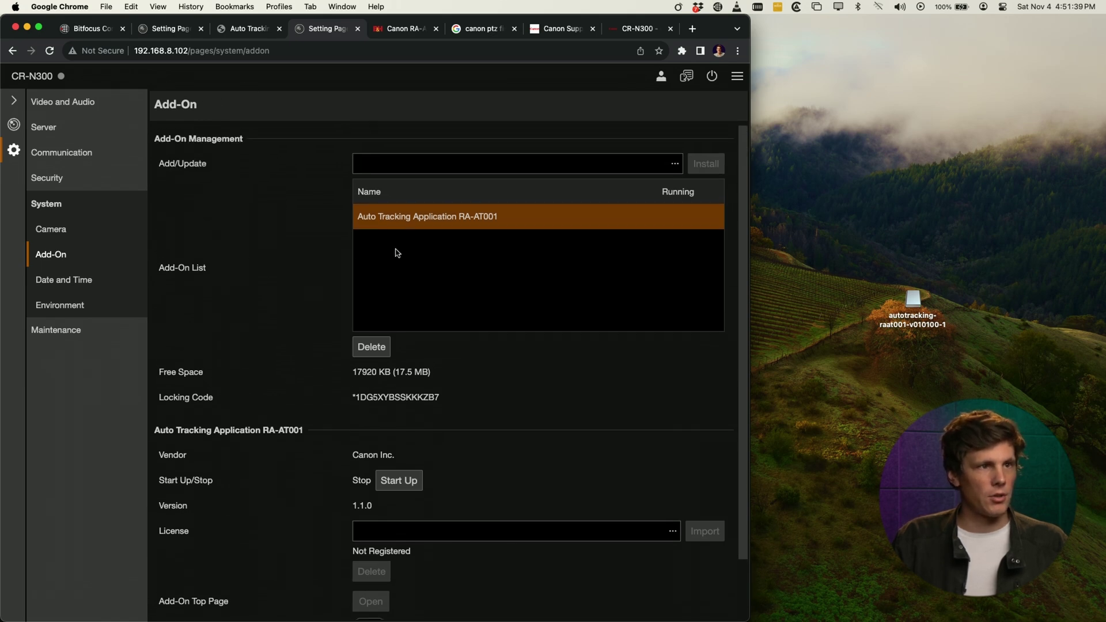
{"action": "scroll", "coordinate": [347, 330], "scroll_direction": "down", "scroll_amount": 2}
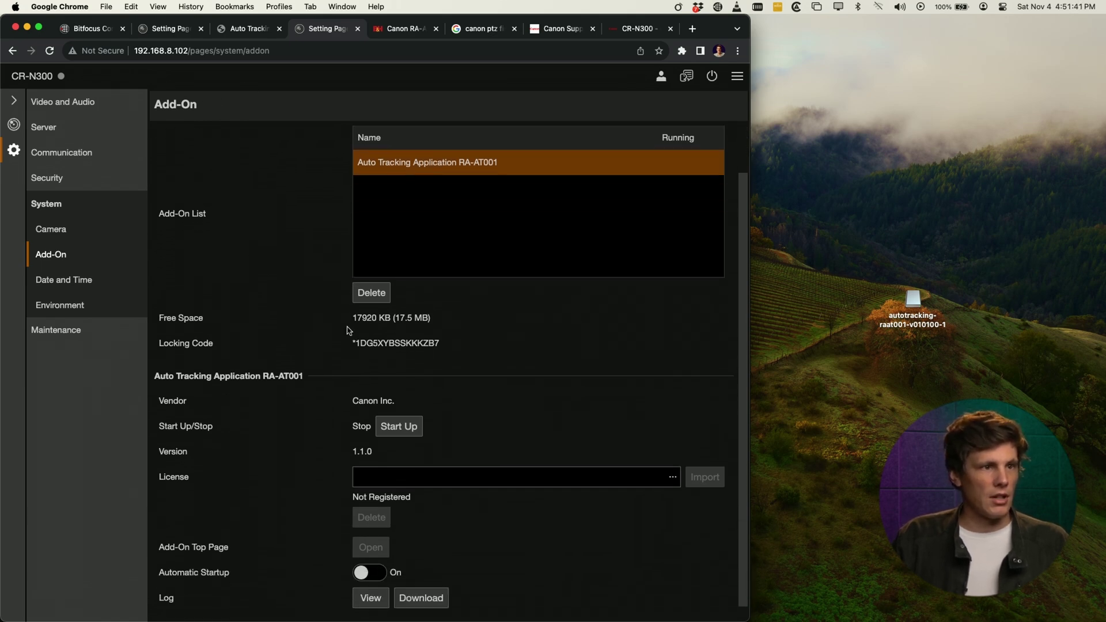
{"action": "scroll", "coordinate": [347, 330], "scroll_direction": "up", "scroll_amount": 2}
{"action": "scroll", "coordinate": [347, 330], "scroll_direction": "down", "scroll_amount": 3}
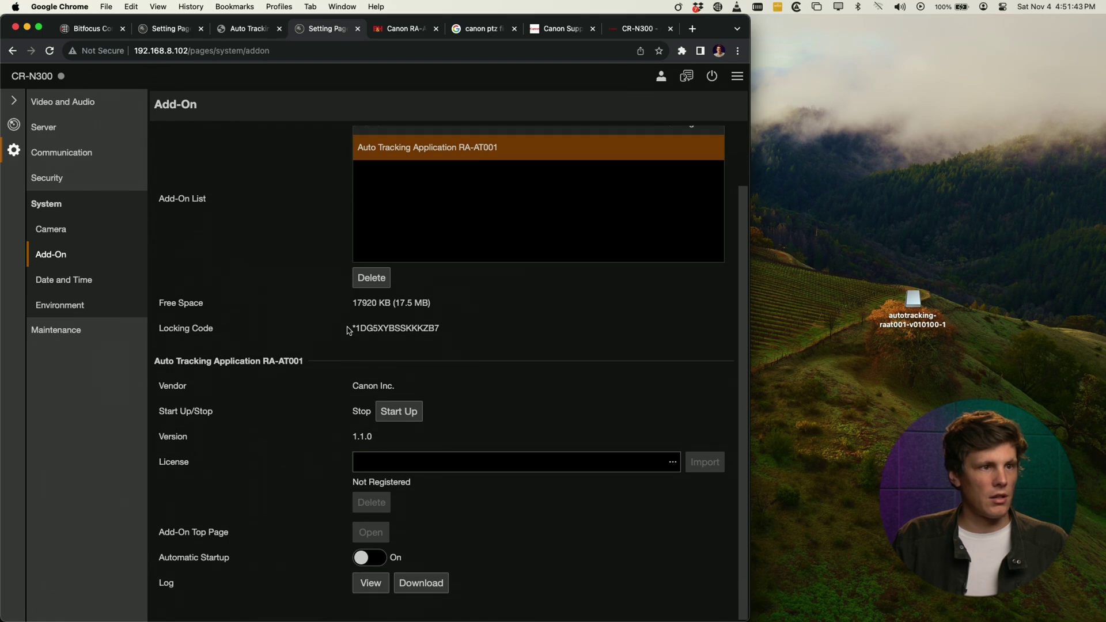
{"action": "scroll", "coordinate": [303, 406], "scroll_direction": "up", "scroll_amount": 1}
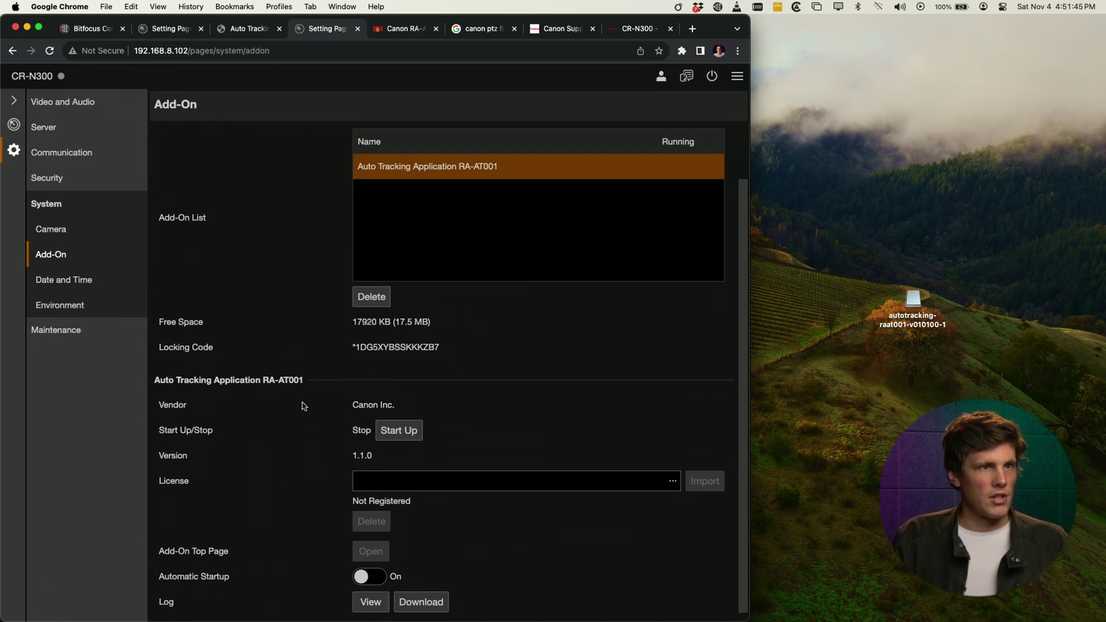
{"action": "scroll", "coordinate": [303, 406], "scroll_direction": "up", "scroll_amount": 2}
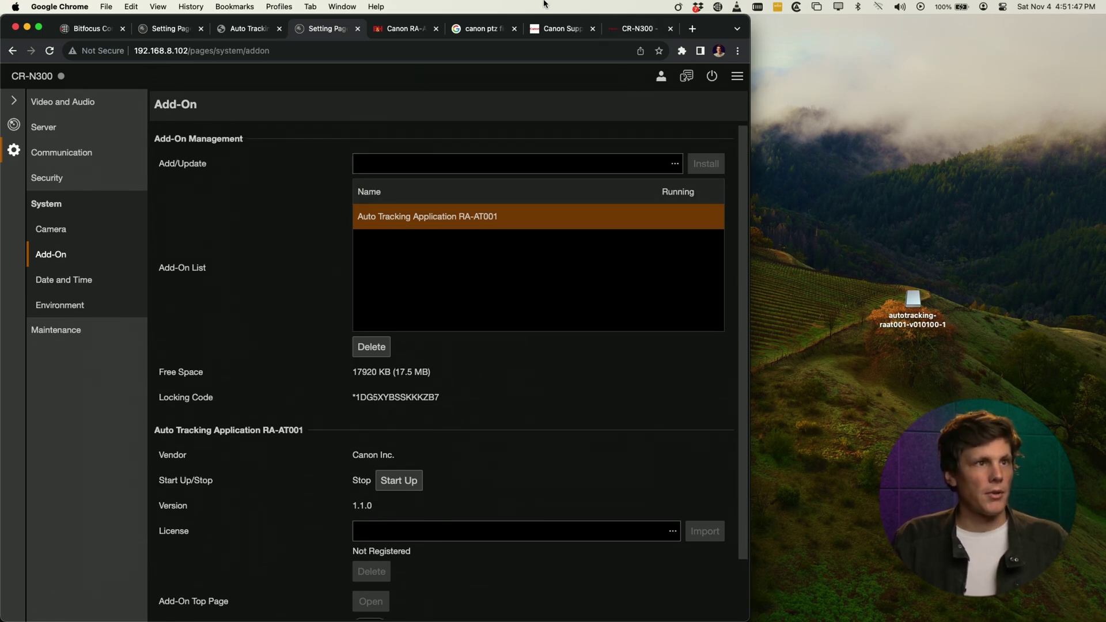
{"action": "left_click", "coordinate": [234, 30]}
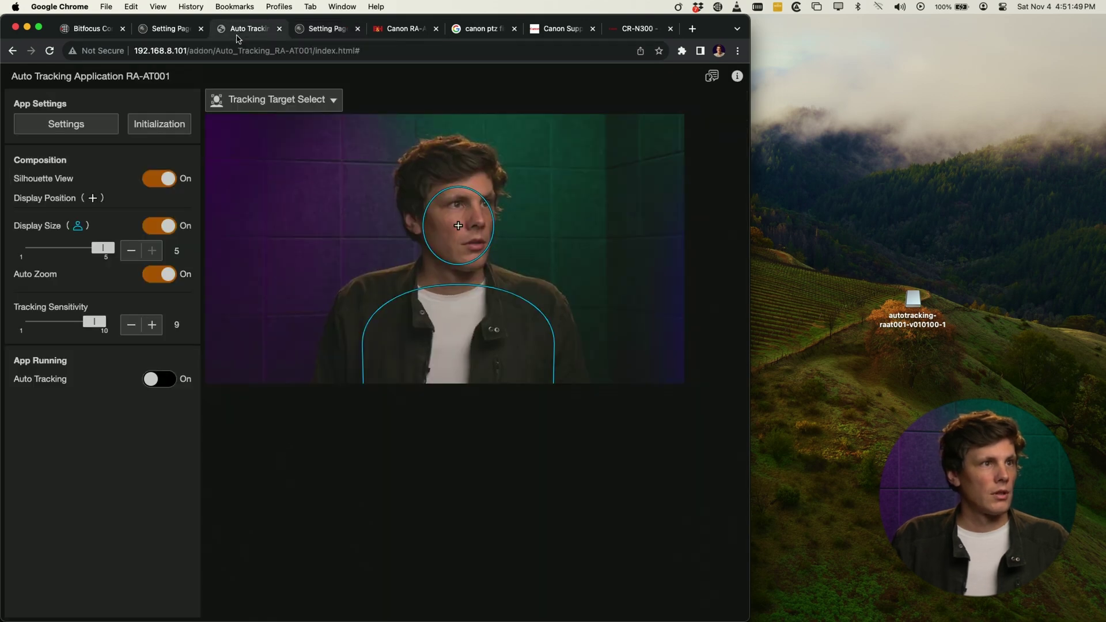
Open the other camera's live control view and turn its video feed on
{"action": "left_click", "coordinate": [167, 30]}
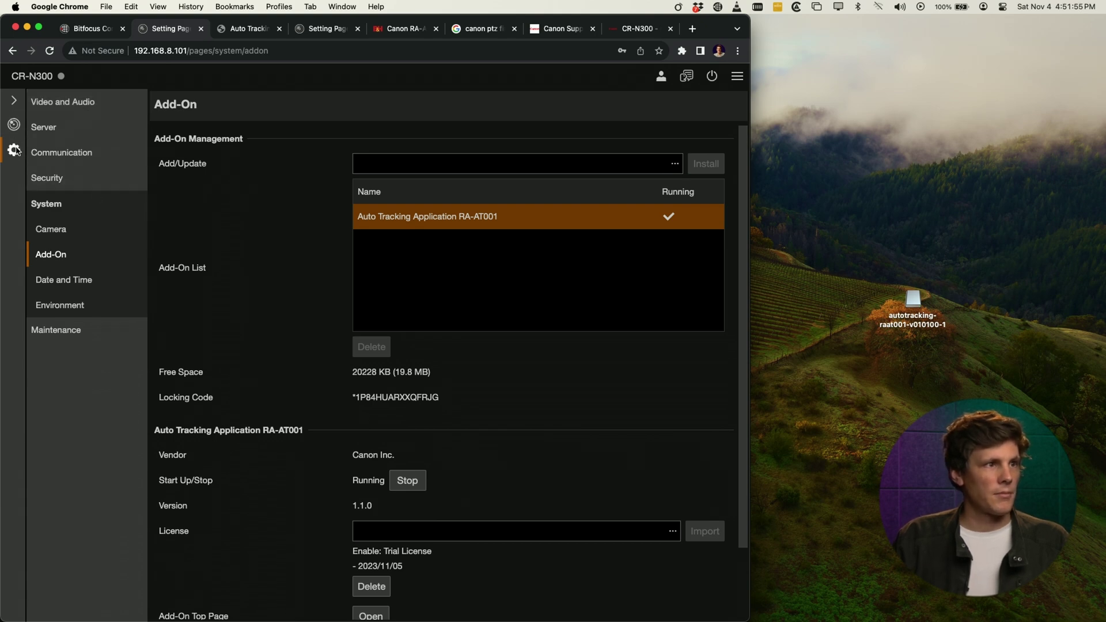
{"action": "left_click", "coordinate": [13, 124]}
{"action": "left_click", "coordinate": [366, 245]}
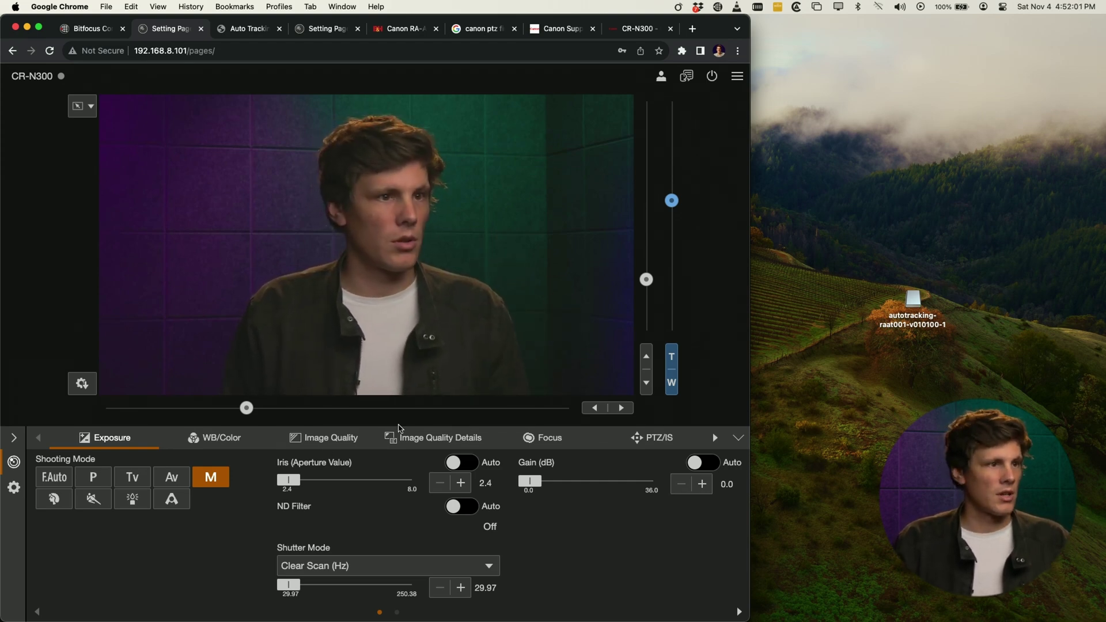
Log in to the camera settings with the user name and password to reach HDMI/SDI settings
{"action": "left_click", "coordinate": [14, 487]}
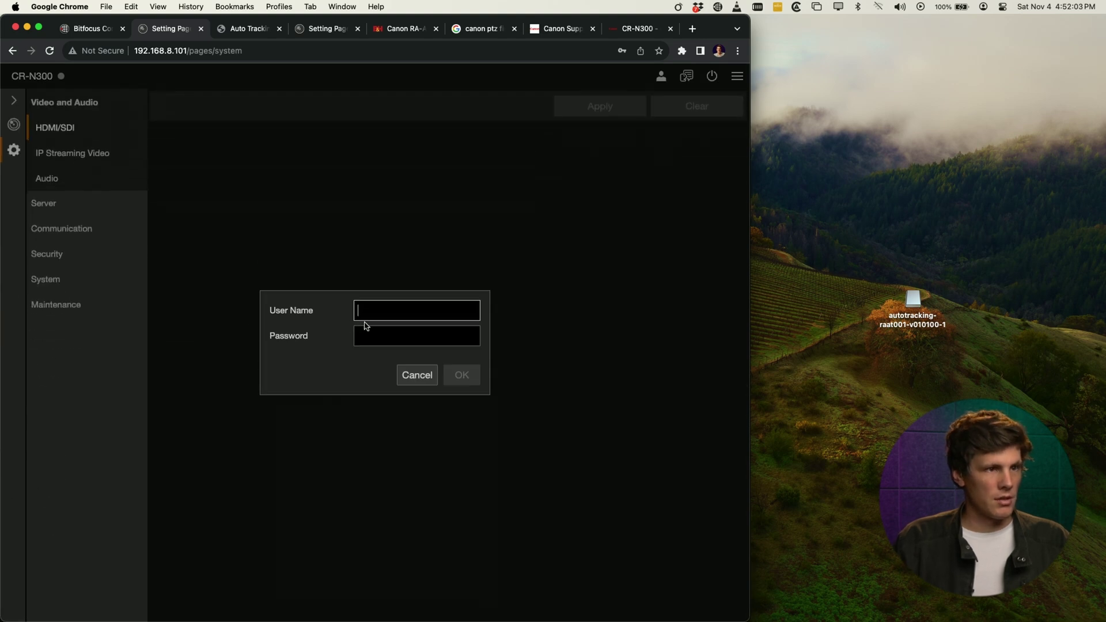
{"action": "left_click", "coordinate": [367, 315]}
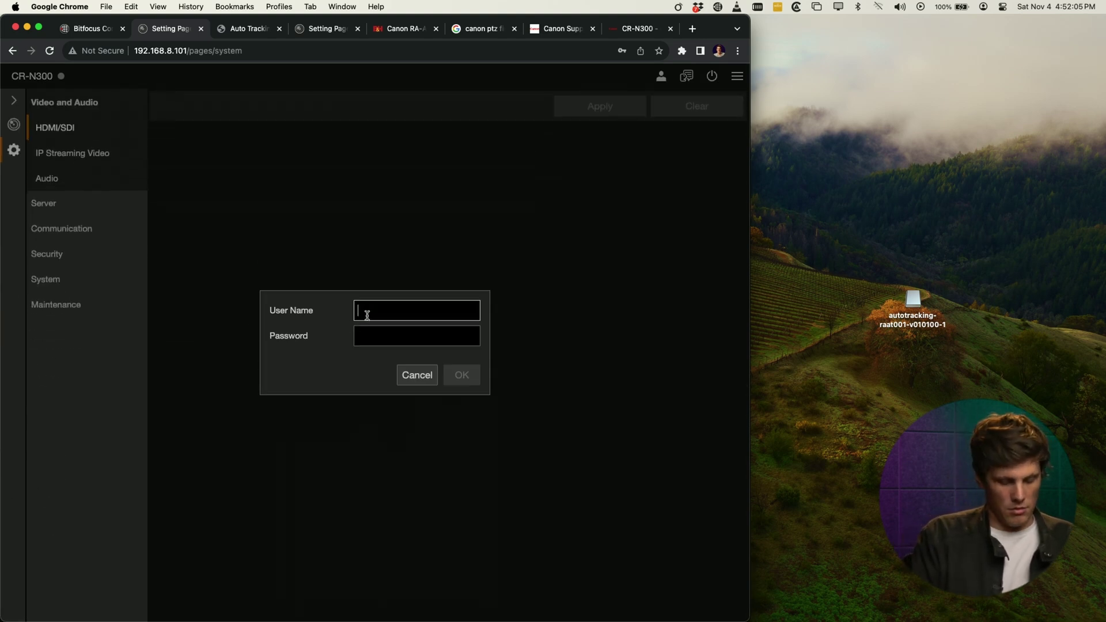
{"action": "type", "text": "refilmery"}
{"action": "key", "text": "Tab"}
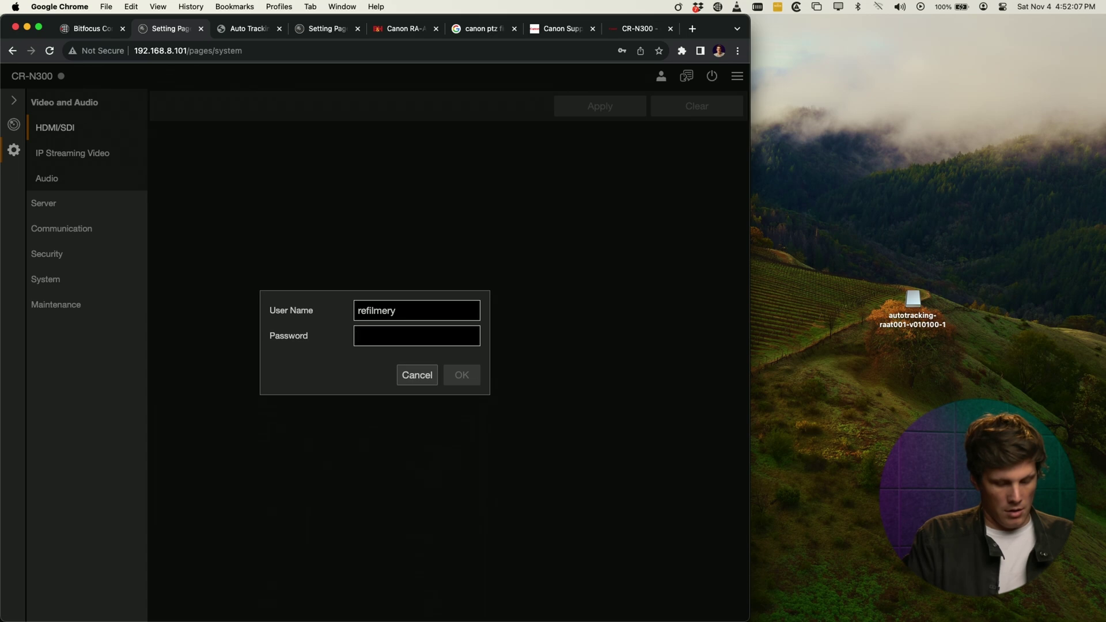
{"action": "type", "text": "•••"}
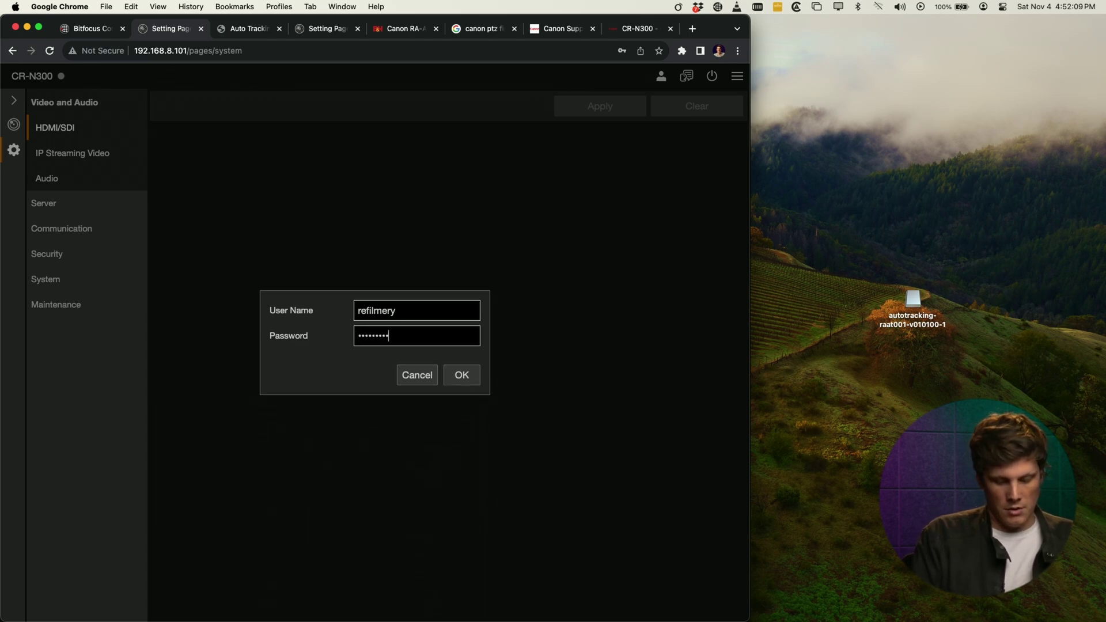
{"action": "key", "text": "Return"}
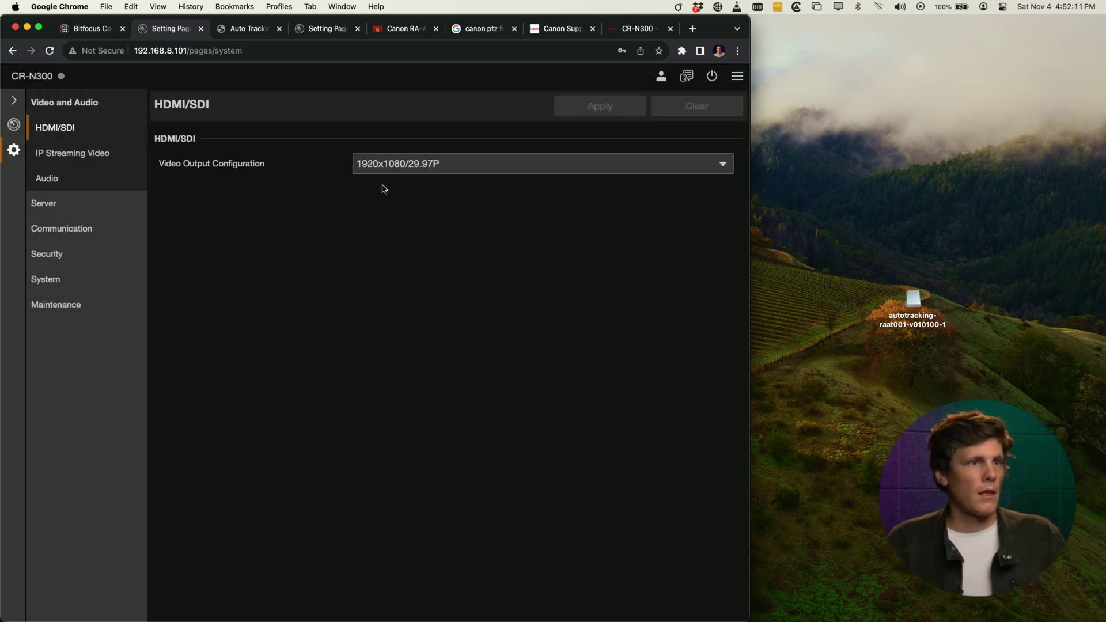
{"action": "left_click", "coordinate": [79, 278]}
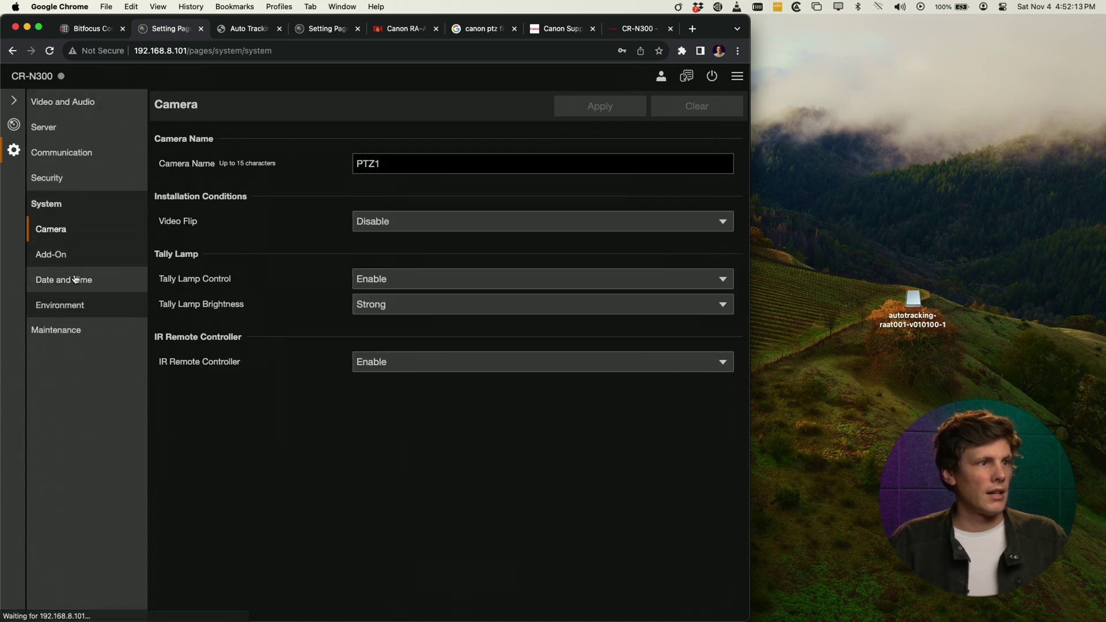
{"action": "left_click", "coordinate": [80, 255]}
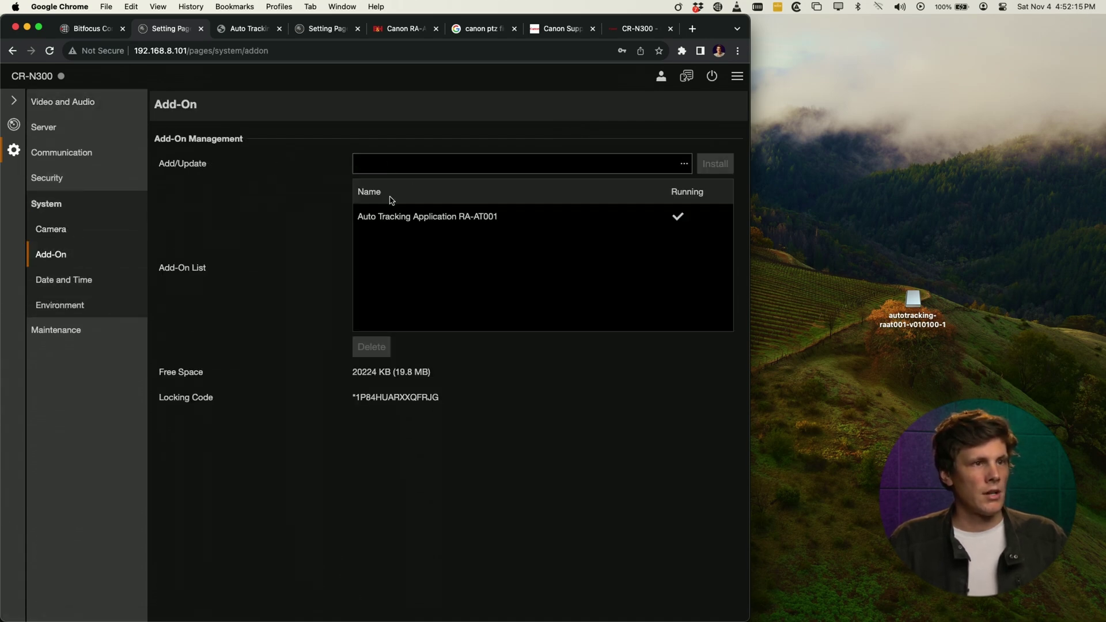
{"action": "left_click", "coordinate": [398, 217]}
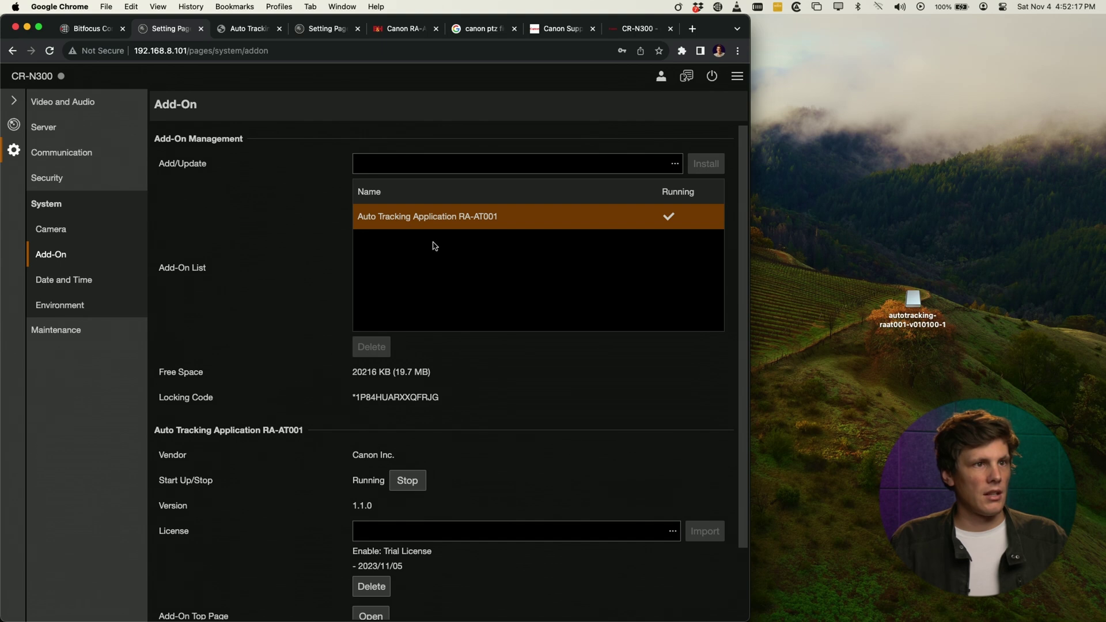
{"action": "scroll", "coordinate": [316, 282], "scroll_direction": "down", "scroll_amount": 2}
{"action": "scroll", "coordinate": [316, 281], "scroll_direction": "up", "scroll_amount": 2}
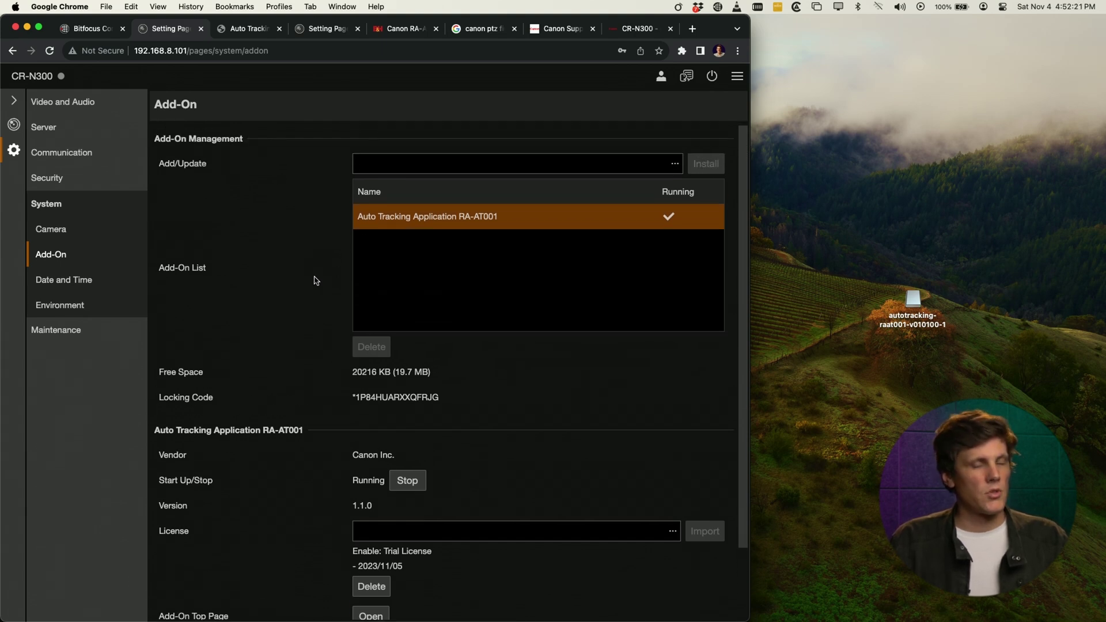
{"action": "left_click", "coordinate": [396, 165]}
{"action": "left_click", "coordinate": [632, 490]}
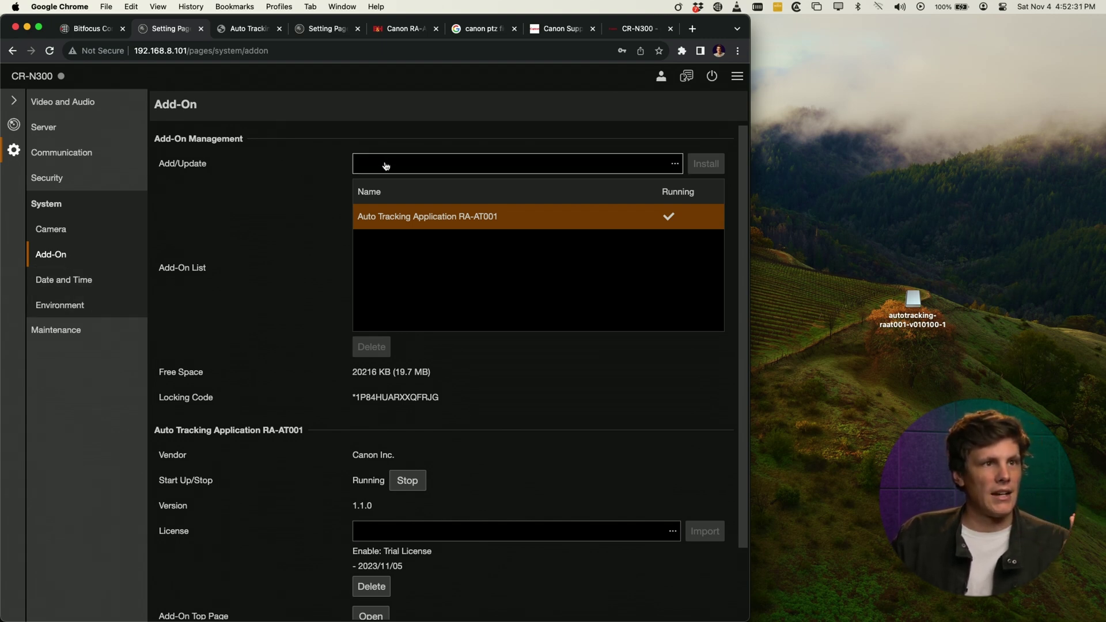
Choose Auto_Tracking_RA-AT001-v010100.bin from the autotracking volume as the add-on file, then leave the Add-On page
{"action": "left_click", "coordinate": [499, 160]}
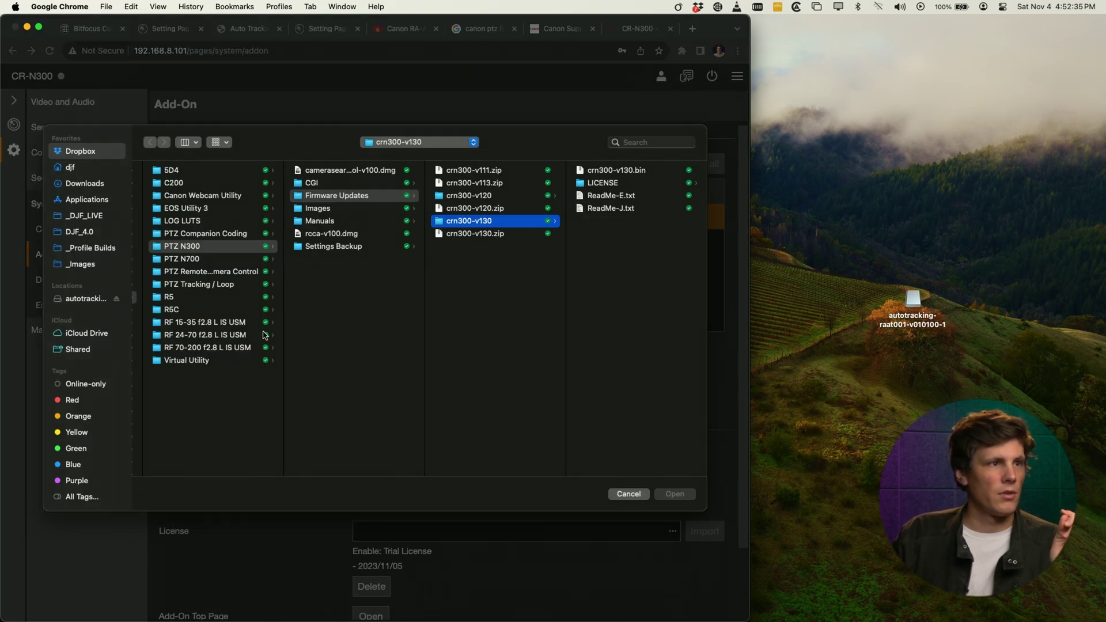
{"action": "left_click", "coordinate": [69, 298]}
{"action": "left_click", "coordinate": [225, 173]}
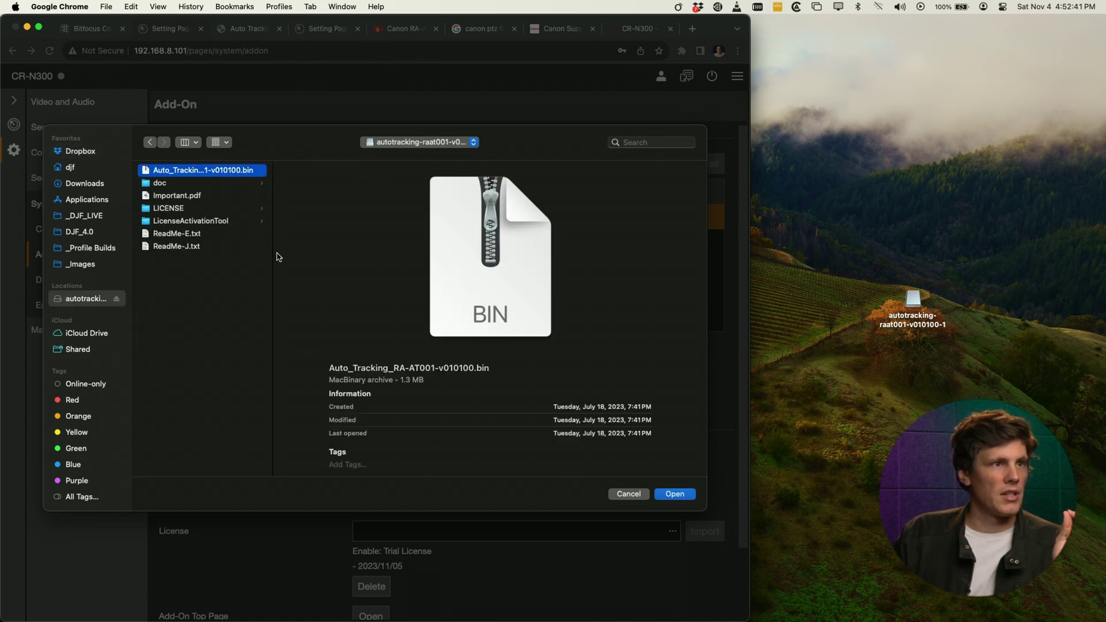
{"action": "left_click_drag", "start_coordinate": [273, 254], "coordinate": [417, 250]}
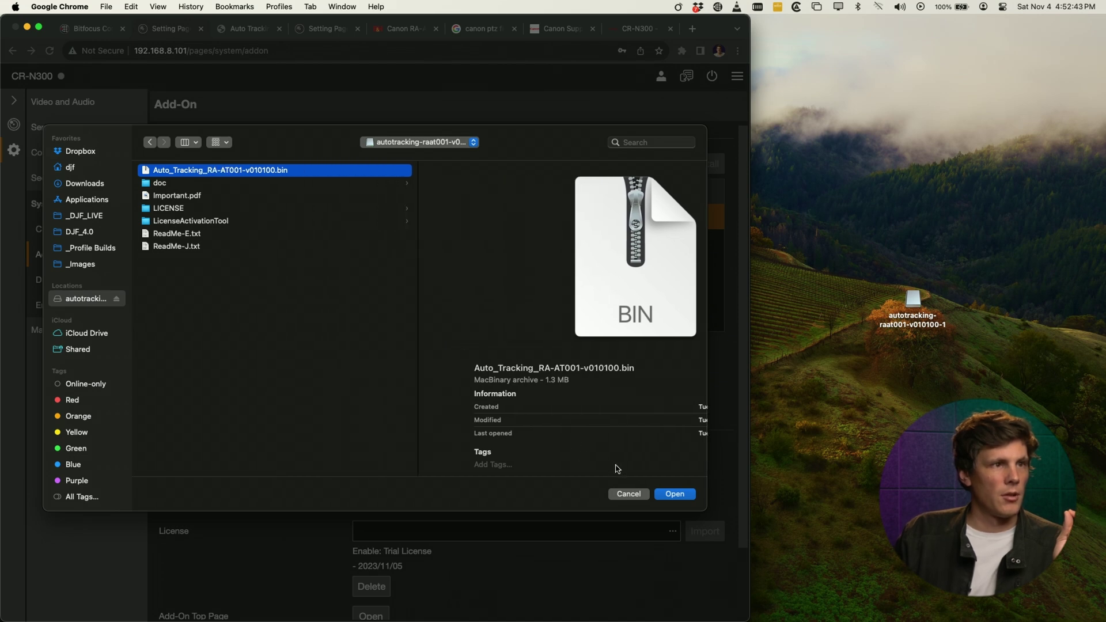
{"action": "left_click", "coordinate": [673, 492]}
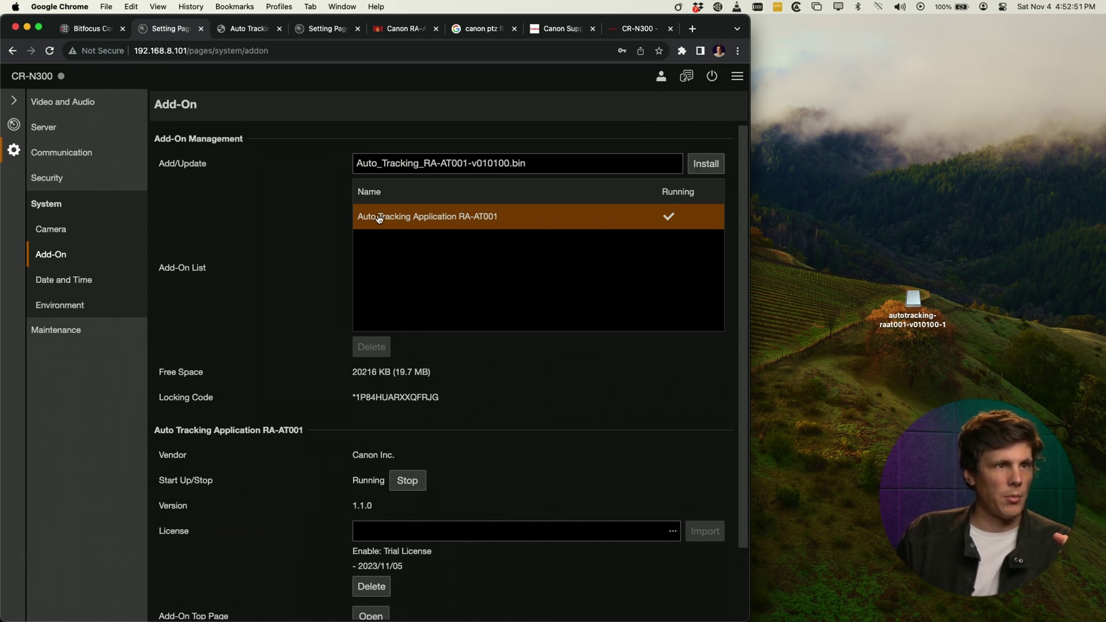
{"action": "left_click", "coordinate": [71, 242]}
Stop the Auto Tracking add-on and start it up again from its Add-On details
{"action": "left_click", "coordinate": [71, 249]}
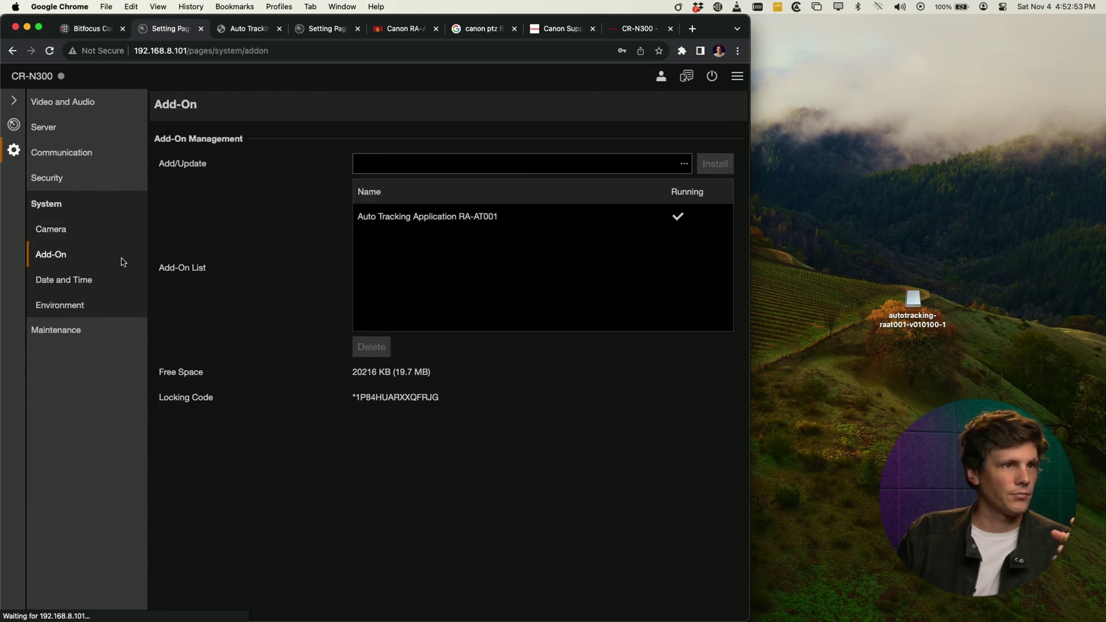
{"action": "left_click", "coordinate": [472, 220]}
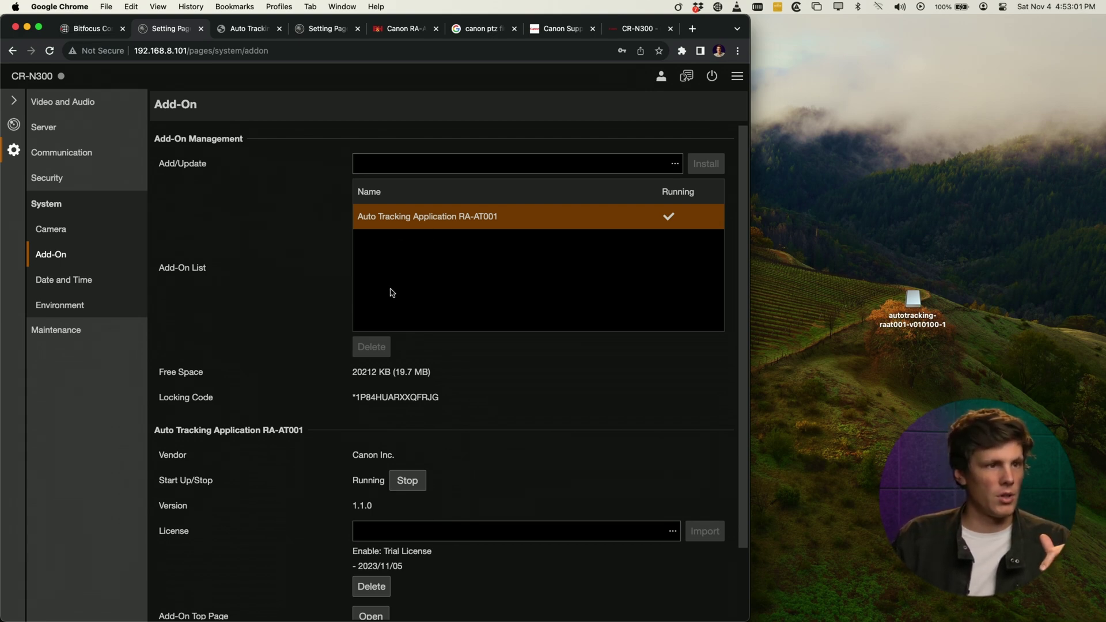
{"action": "scroll", "coordinate": [329, 460], "scroll_direction": "down", "scroll_amount": 2}
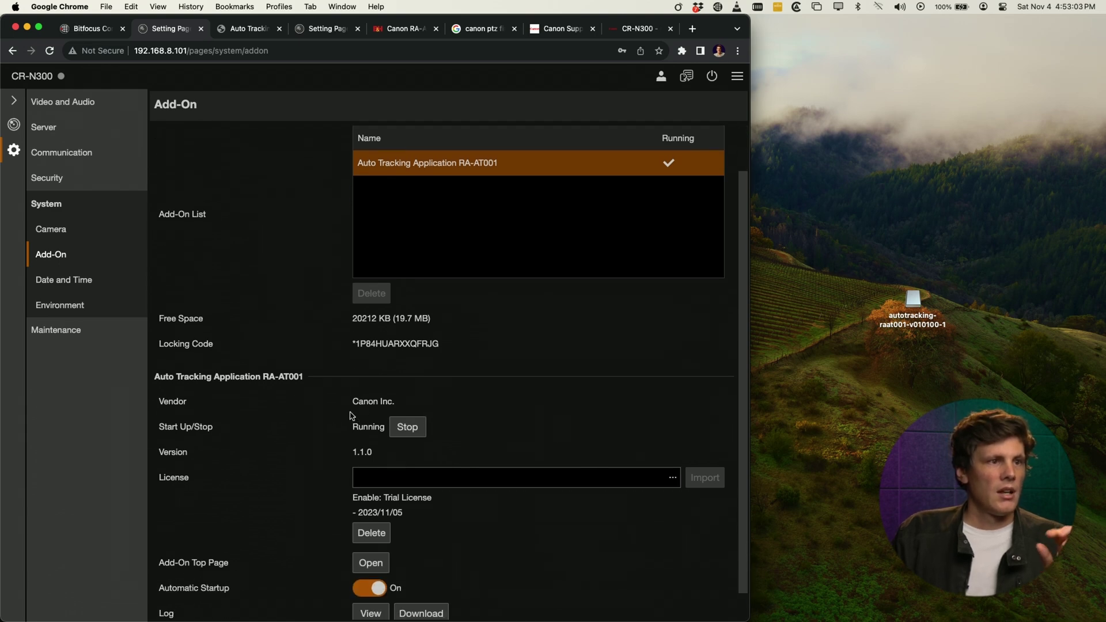
{"action": "scroll", "coordinate": [352, 416], "scroll_direction": "down", "scroll_amount": 1}
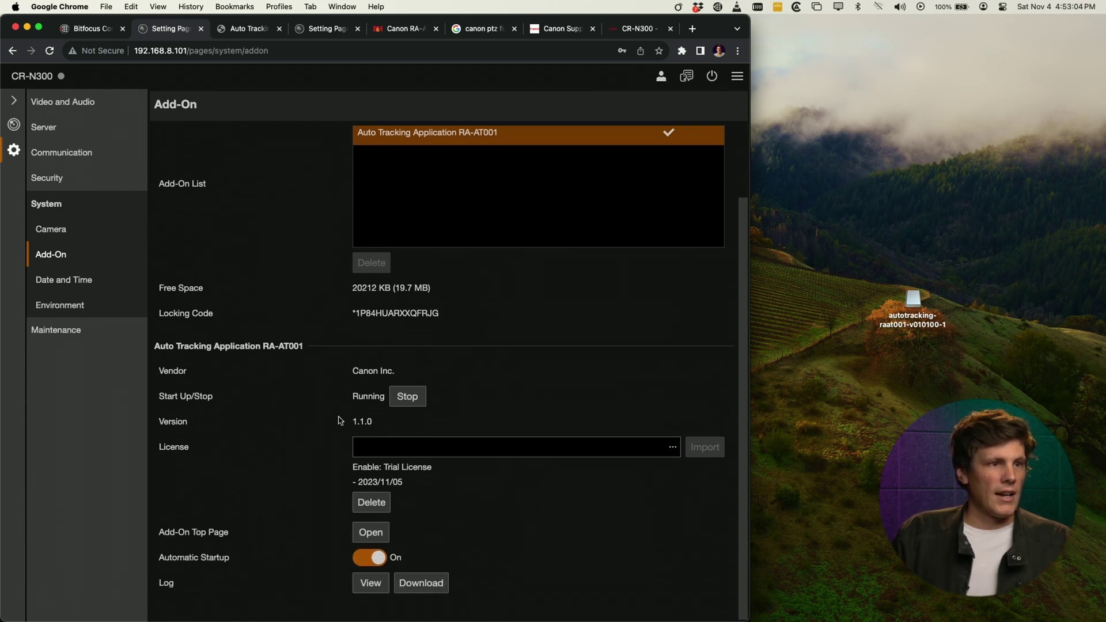
{"action": "left_click", "coordinate": [406, 405]}
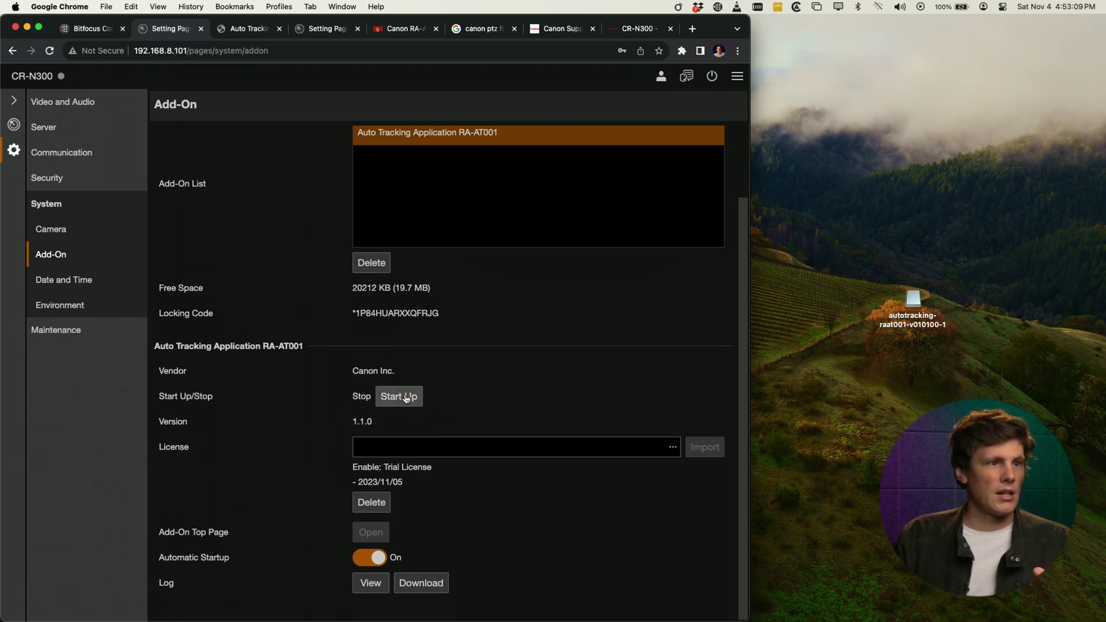
{"action": "left_click", "coordinate": [403, 398]}
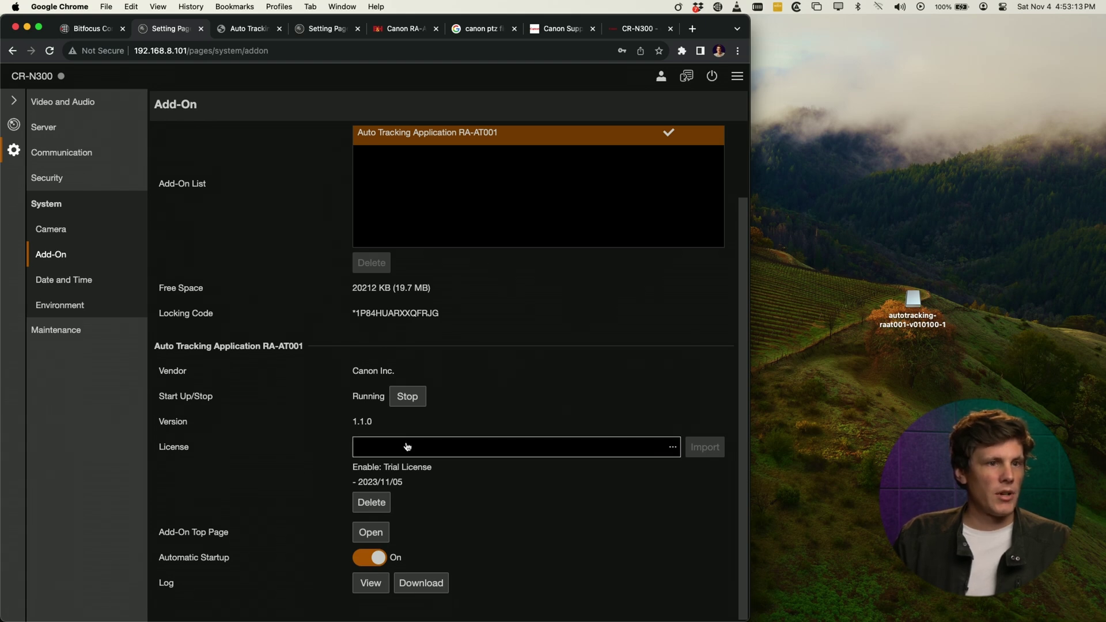
Check the trial license expiry, then toggle Automatic Startup off and back On
{"action": "left_click_drag", "start_coordinate": [361, 469], "coordinate": [407, 484]}
{"action": "left_click", "coordinate": [411, 483]}
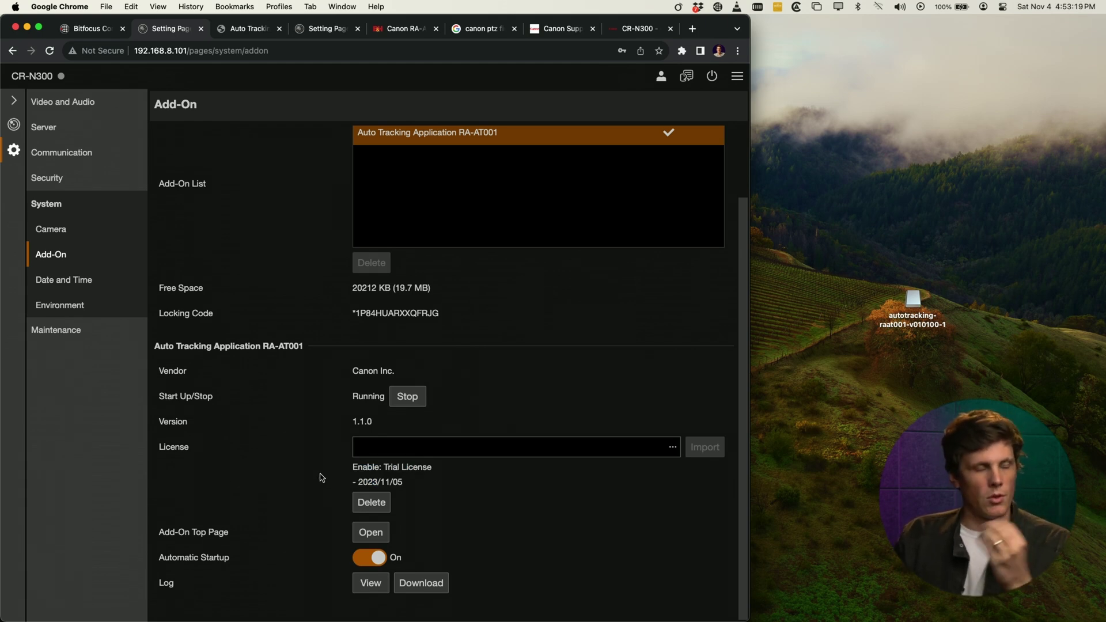
{"action": "left_click", "coordinate": [372, 562]}
{"action": "left_click", "coordinate": [365, 563]}
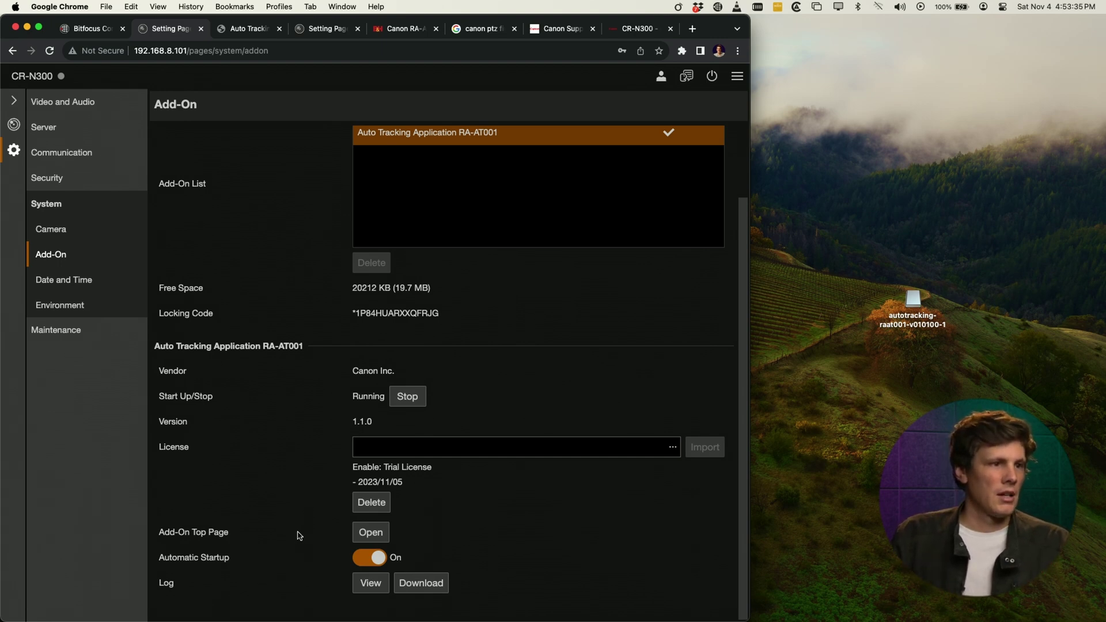
Open the RA-AT001 tracking page in a new tab, then return to the camera's live control view
{"action": "left_click", "coordinate": [373, 536]}
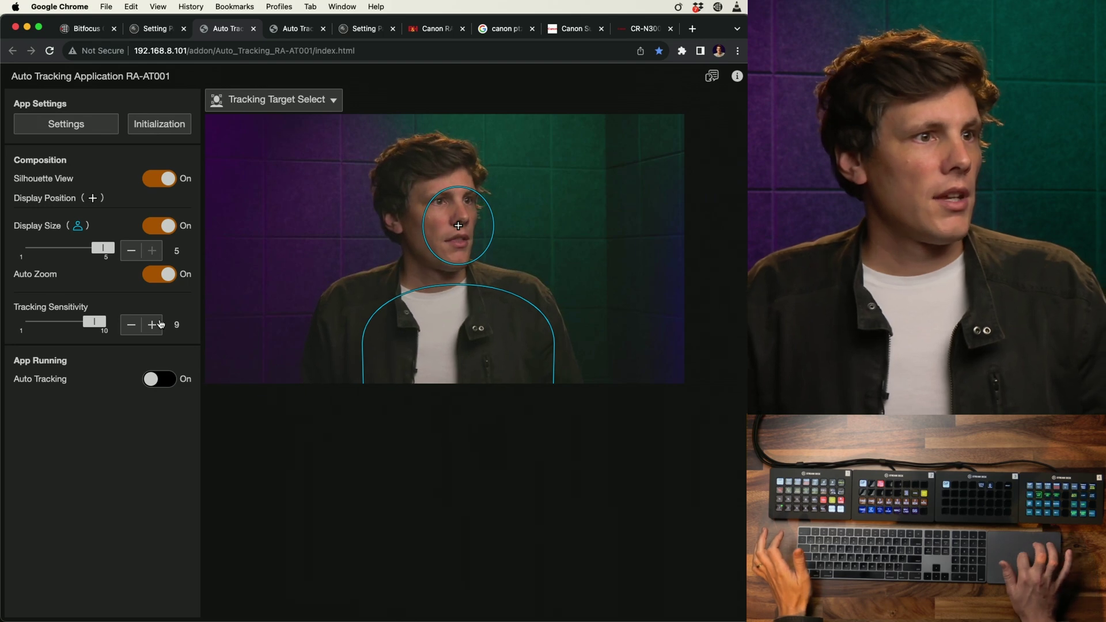
{"action": "left_click", "coordinate": [164, 30]}
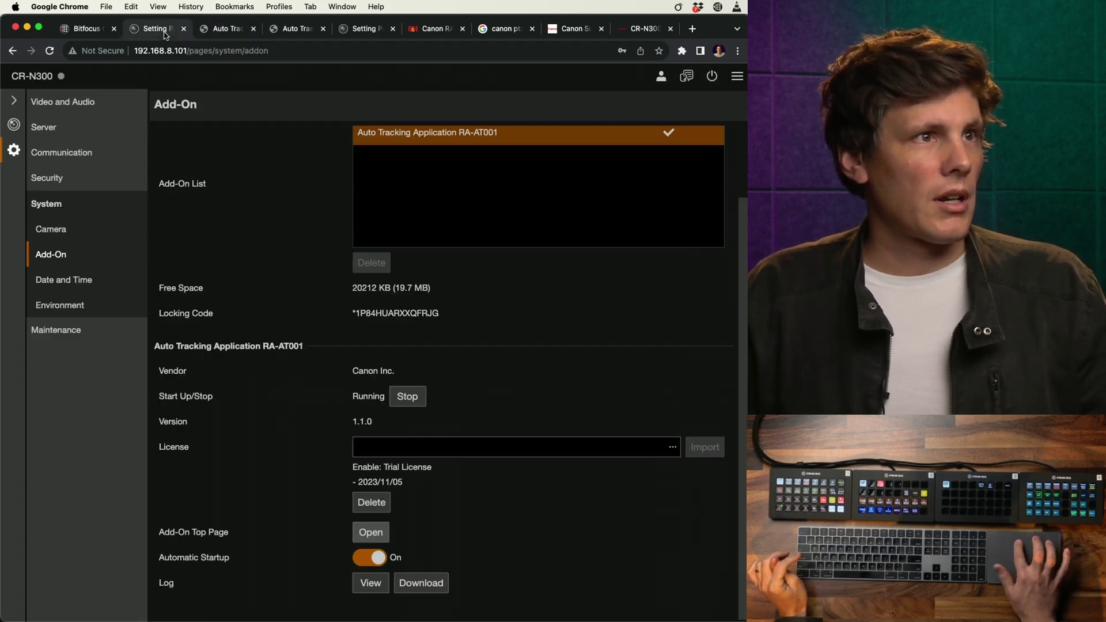
{"action": "left_click", "coordinate": [15, 127]}
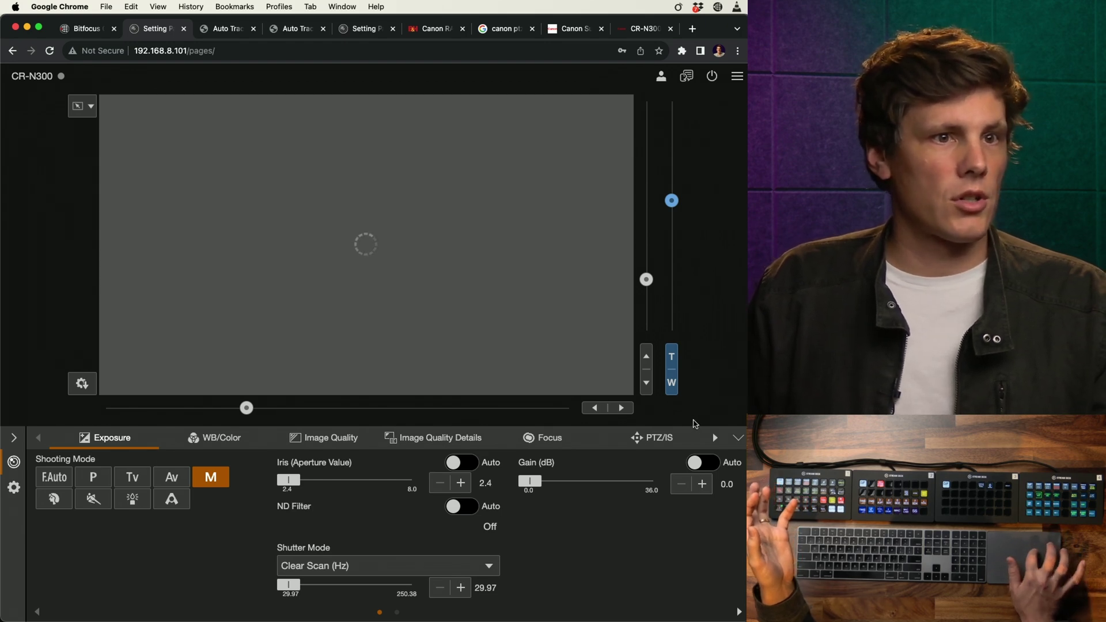
From Other Functions, list running add-ons and open Auto Tracking Application RA-AT001
{"action": "left_click", "coordinate": [713, 437]}
{"action": "left_click", "coordinate": [713, 438]}
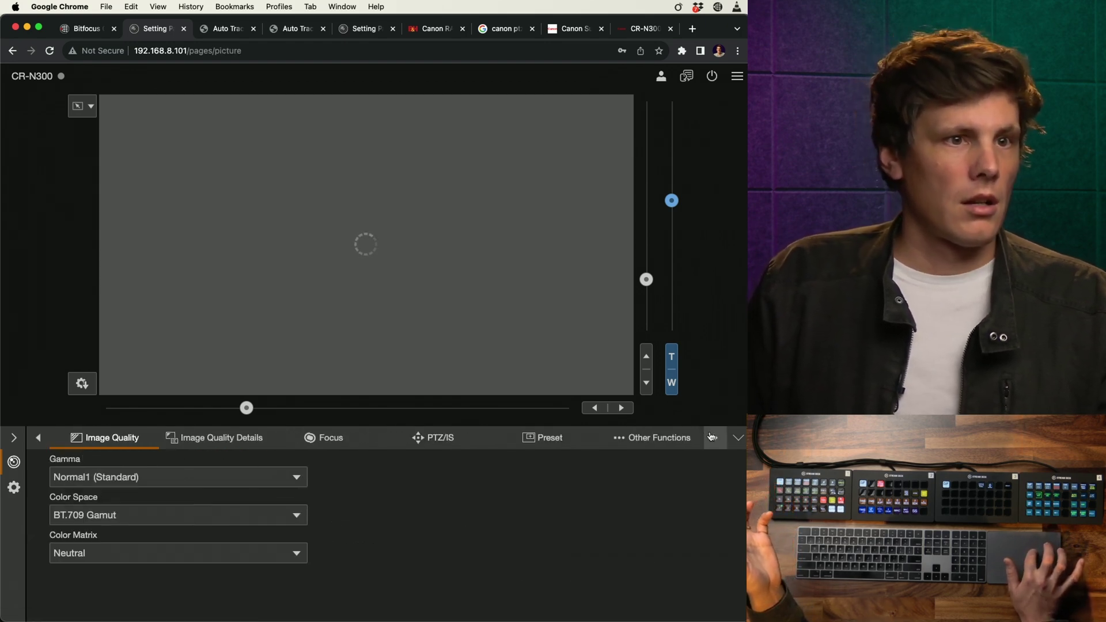
{"action": "left_click", "coordinate": [713, 437]}
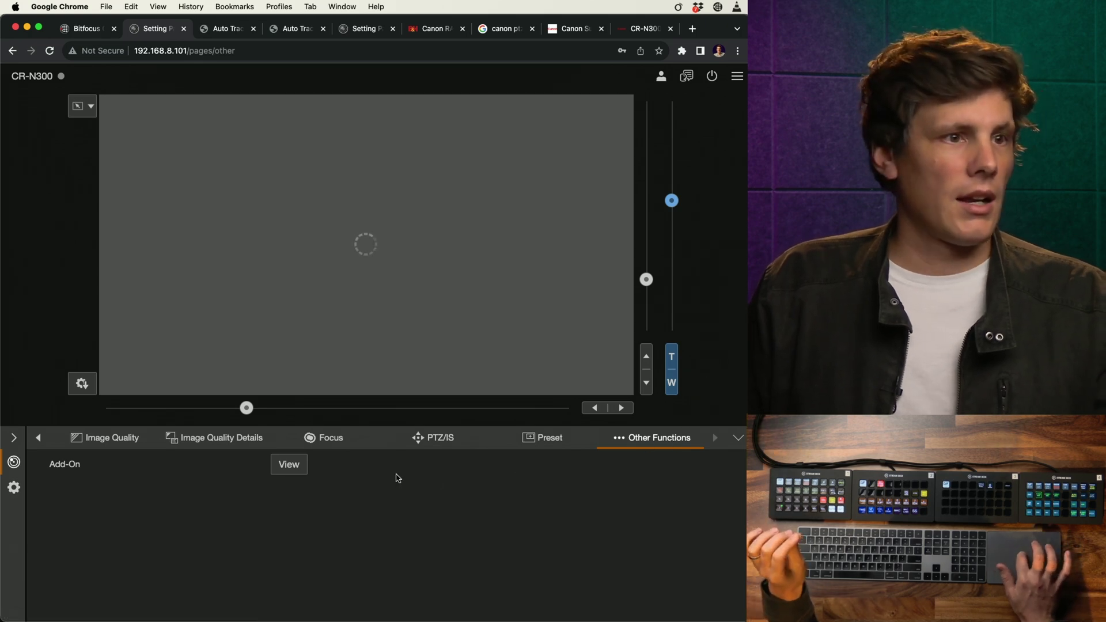
{"action": "left_click", "coordinate": [290, 464]}
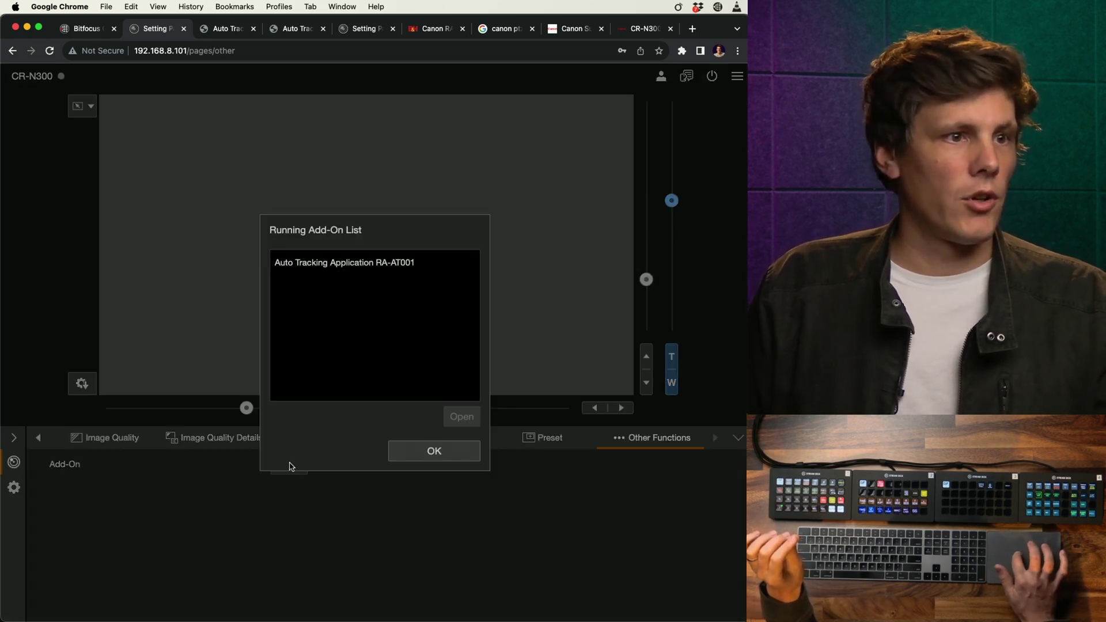
{"action": "left_click", "coordinate": [380, 263]}
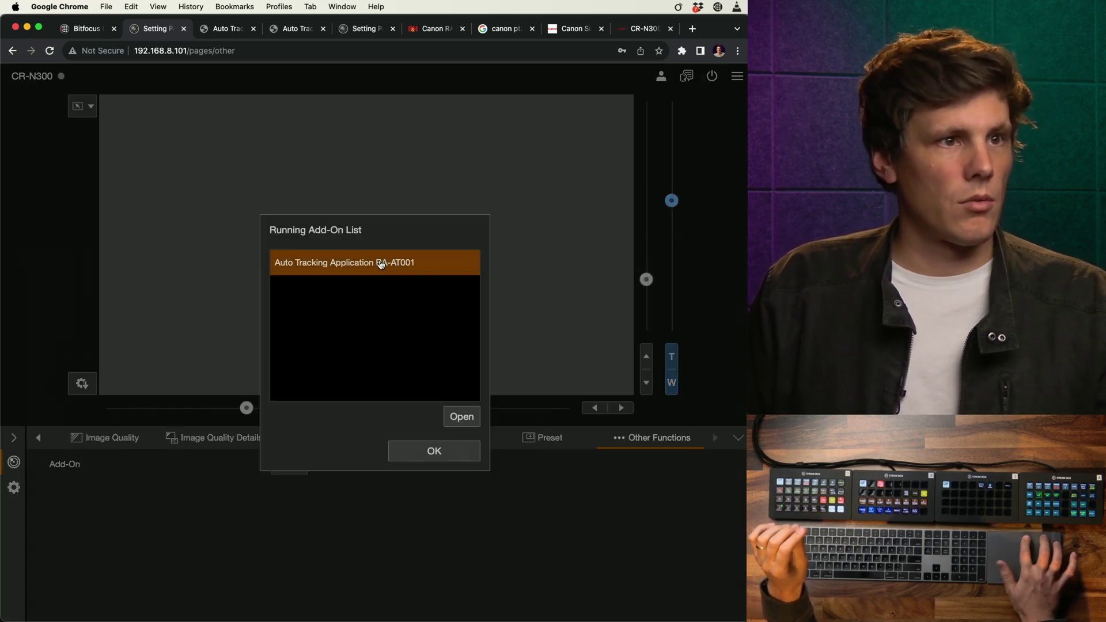
{"action": "left_click", "coordinate": [461, 416]}
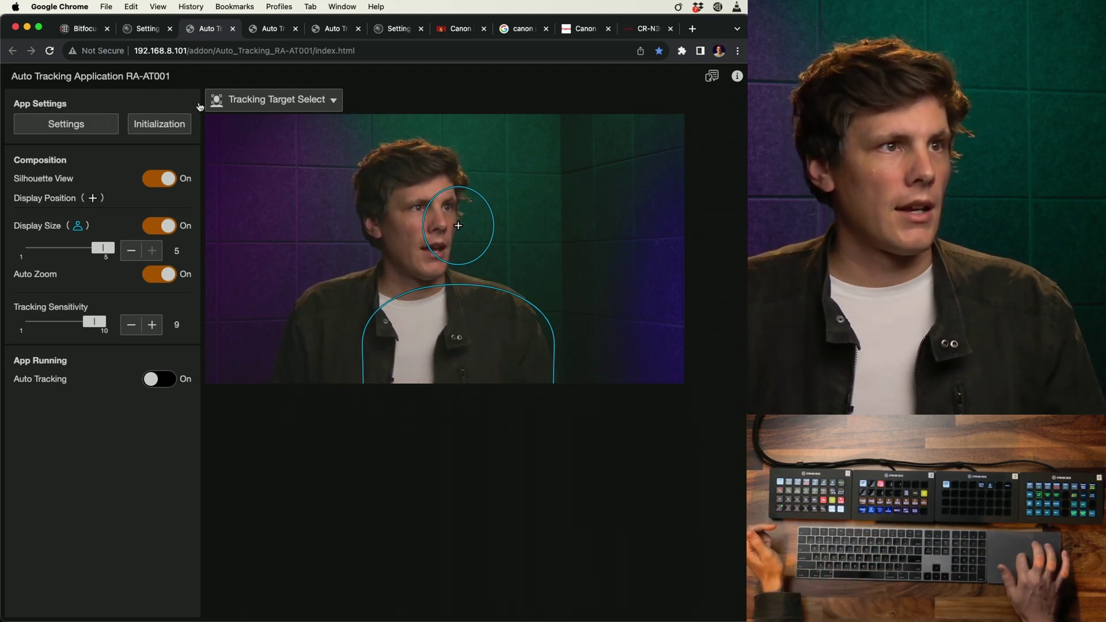
Select the tracking page's address, then switch Auto Tracking on under App Running
{"action": "left_click", "coordinate": [172, 51]}
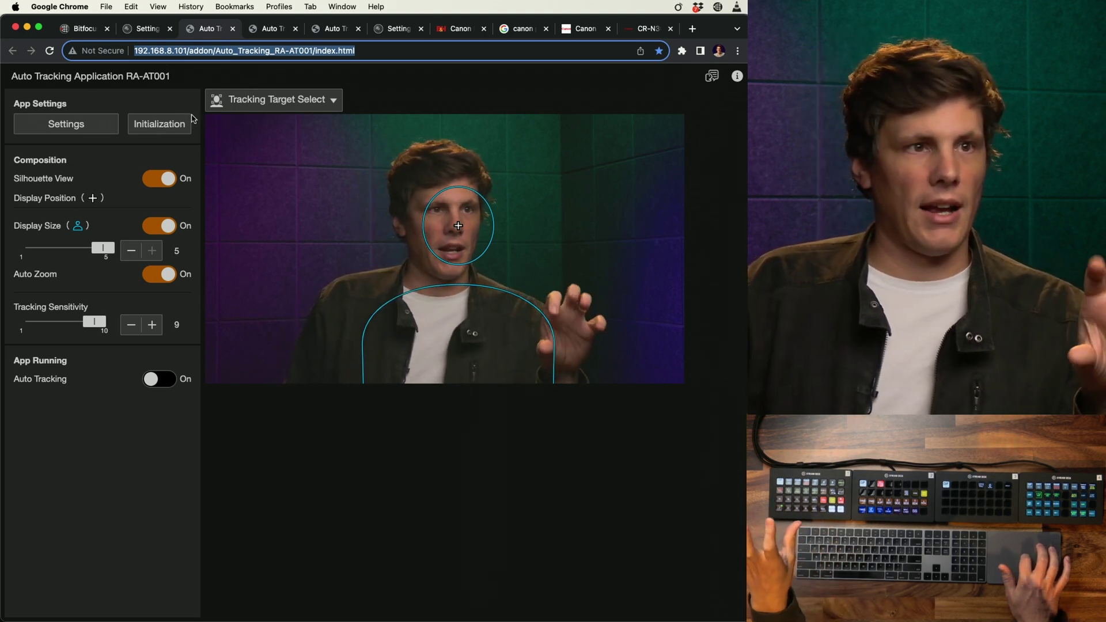
{"action": "left_click", "coordinate": [169, 386]}
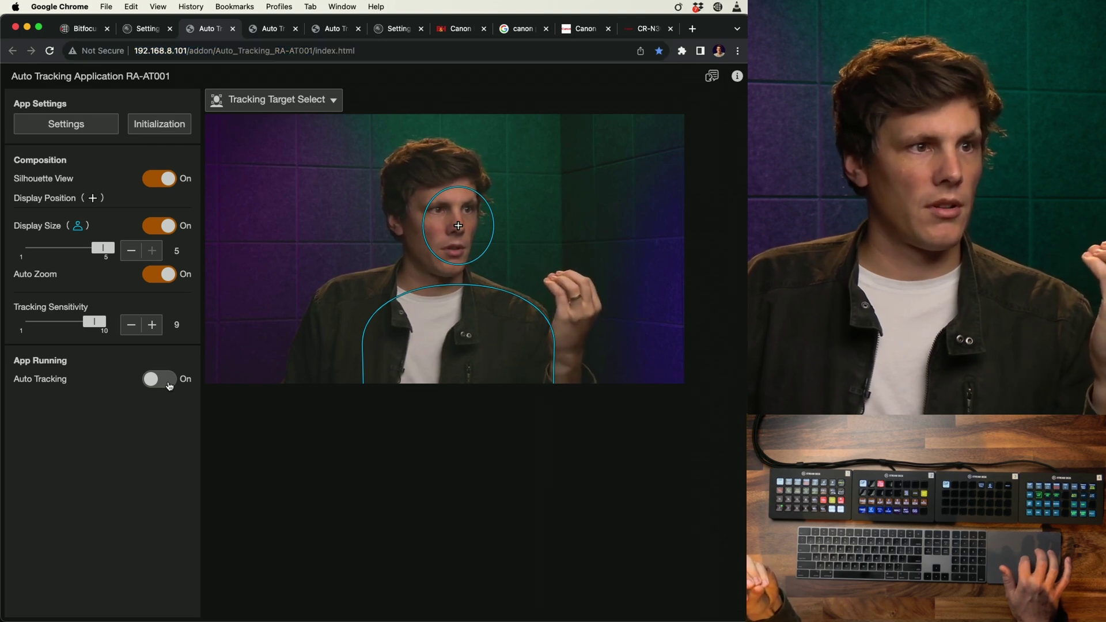